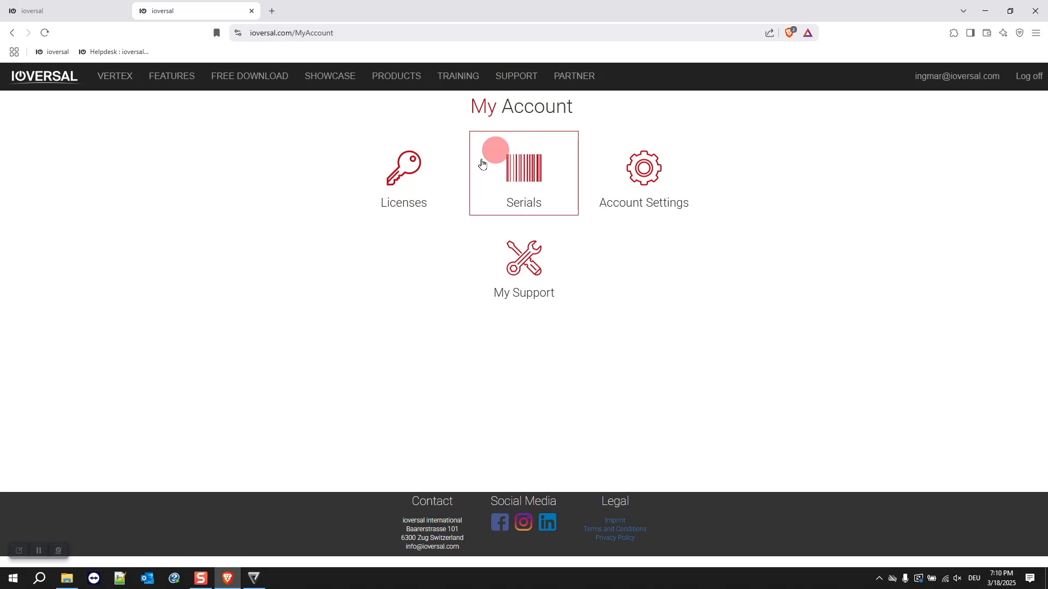
Open My Licenses on ioversal.com, select the first Vertex license key, and switch to Vertex
left_click(404, 174)
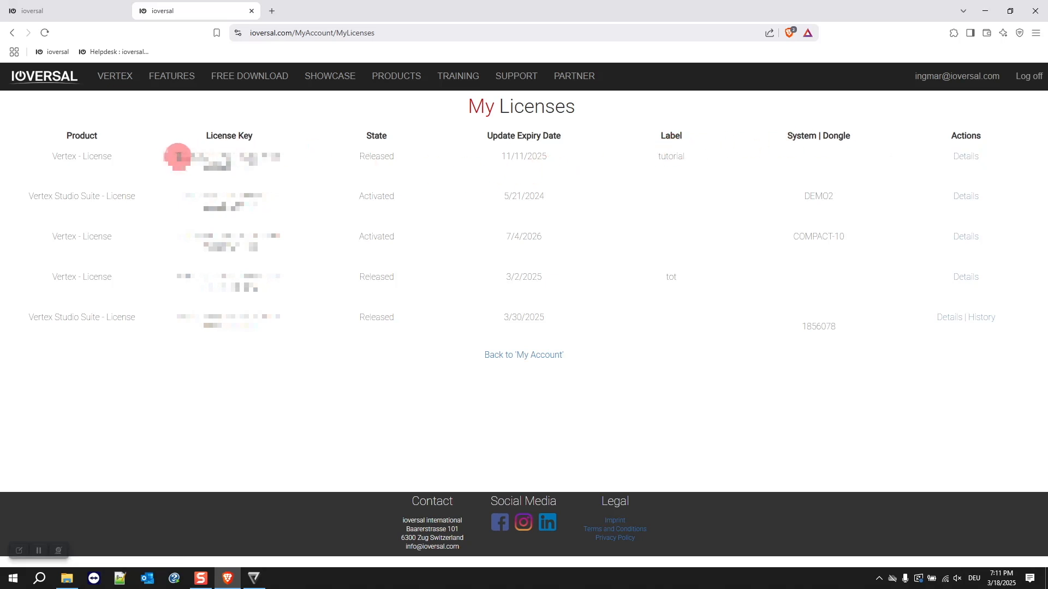
left_click_drag(178, 157, 266, 165)
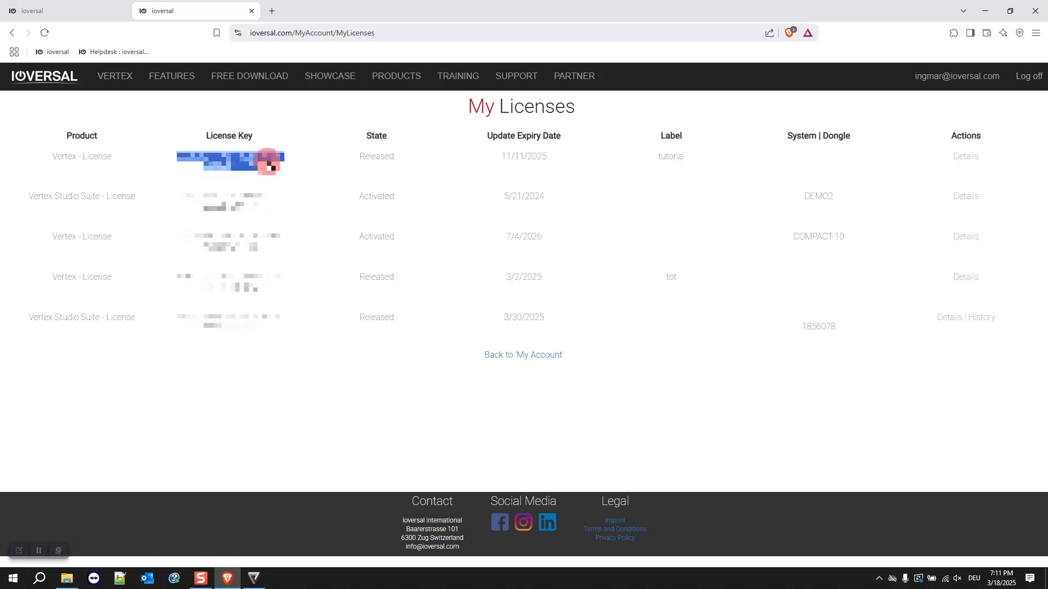
left_click(253, 578)
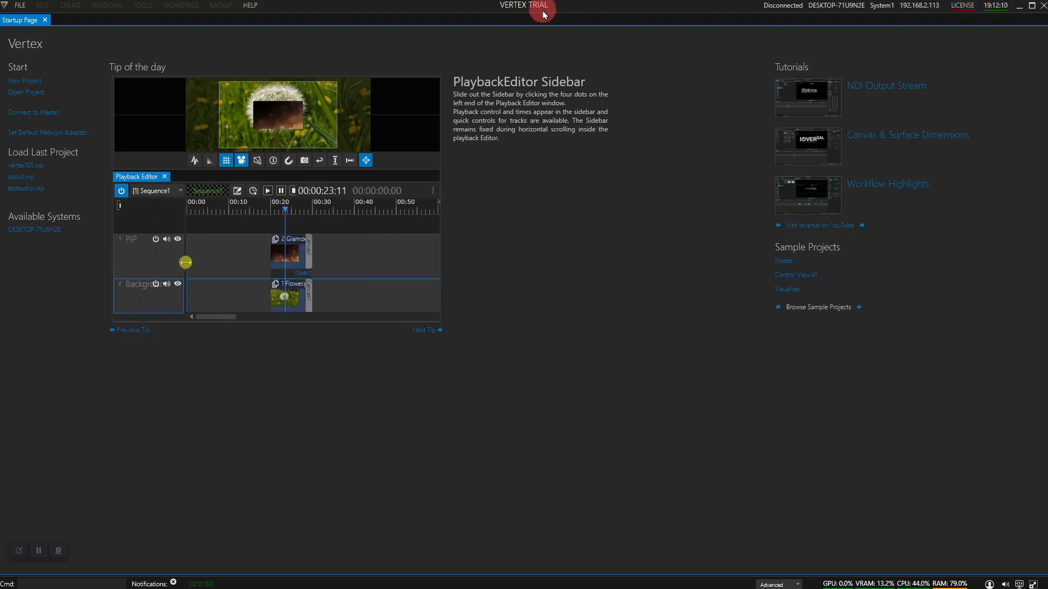
Activate the System (PC) License online via License Activation, entering the account password
left_click(962, 6)
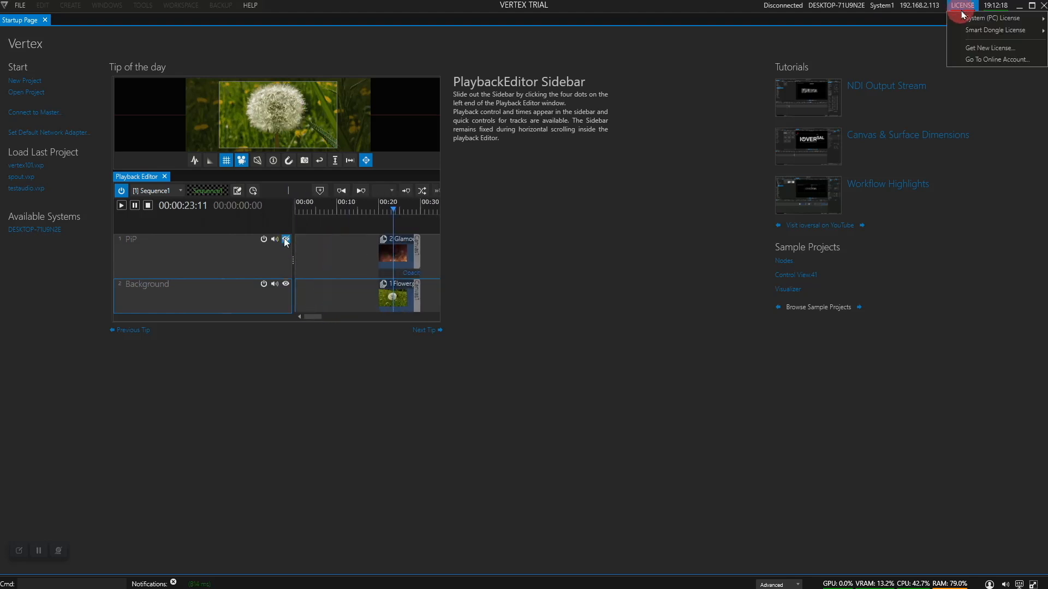
left_click(1014, 19)
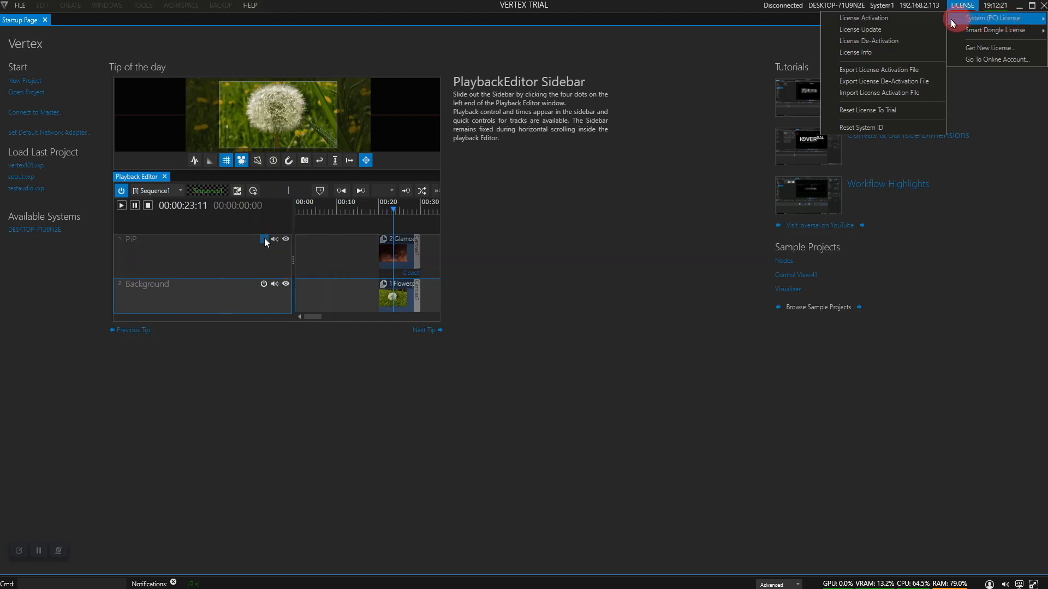
left_click(880, 21)
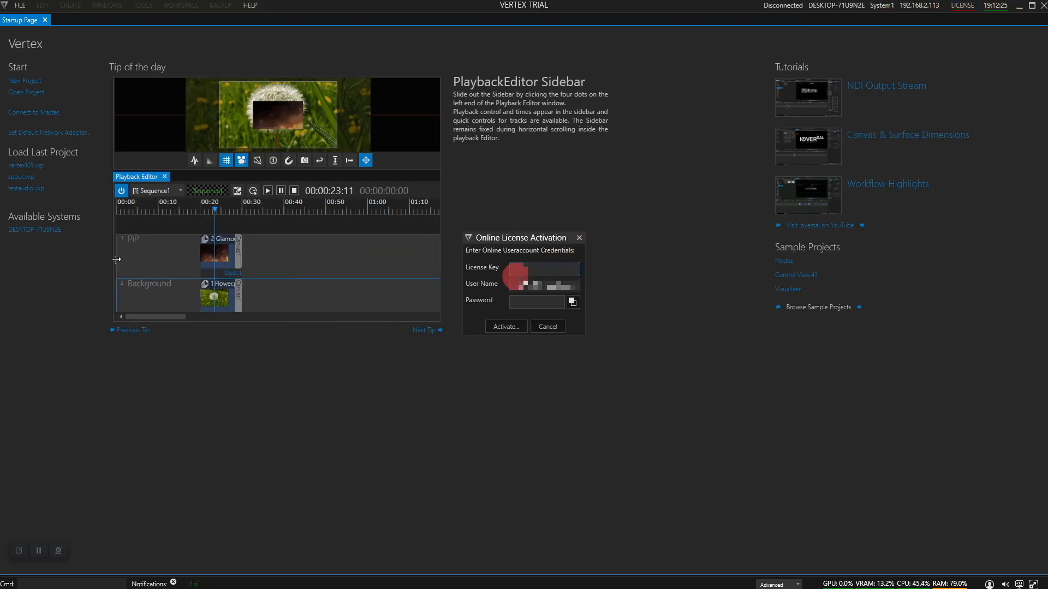
left_click(527, 302)
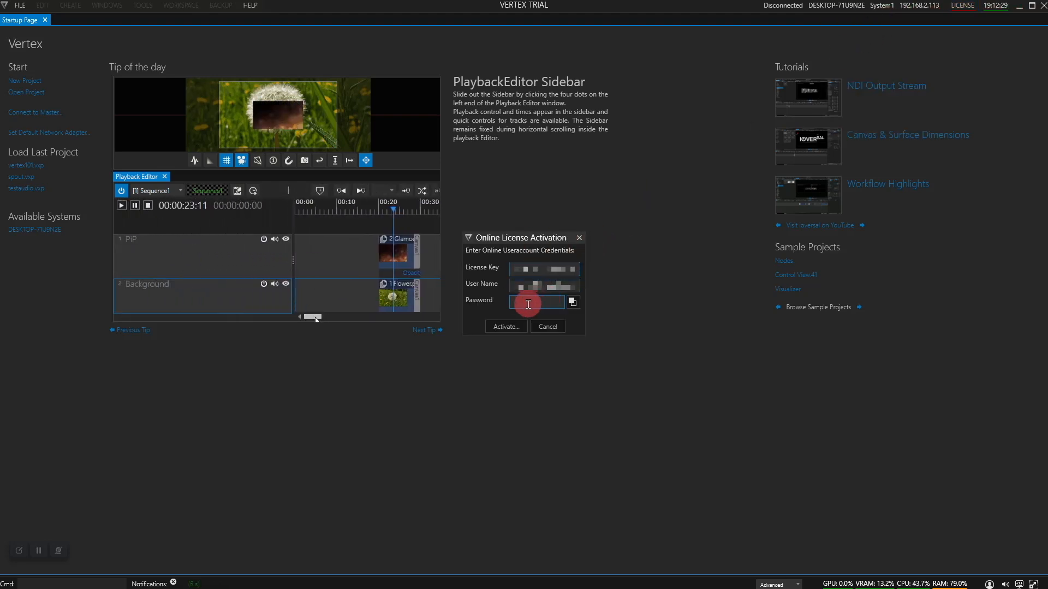
type("******")
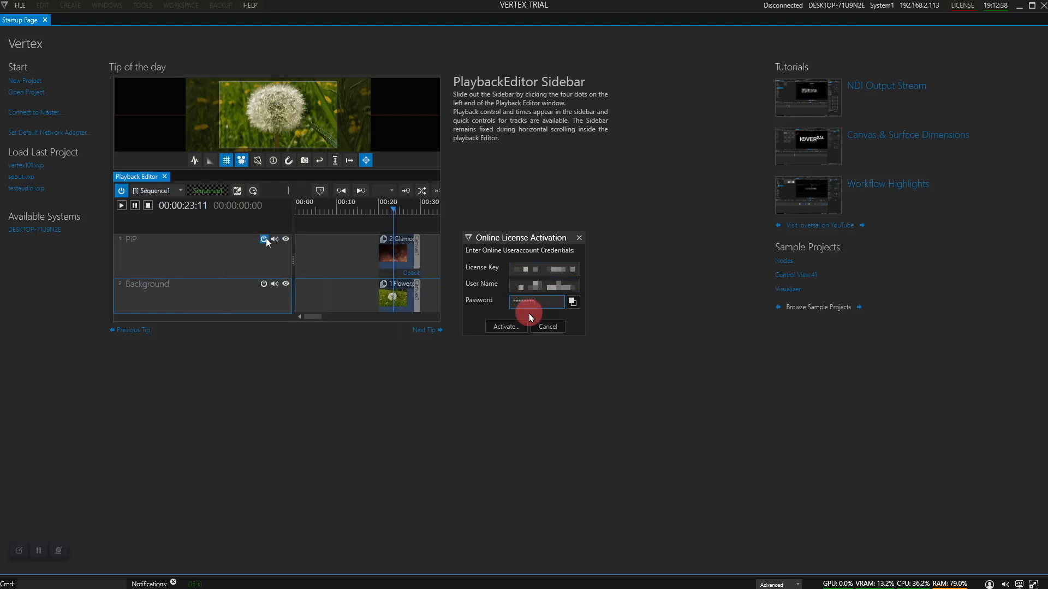
type("*******")
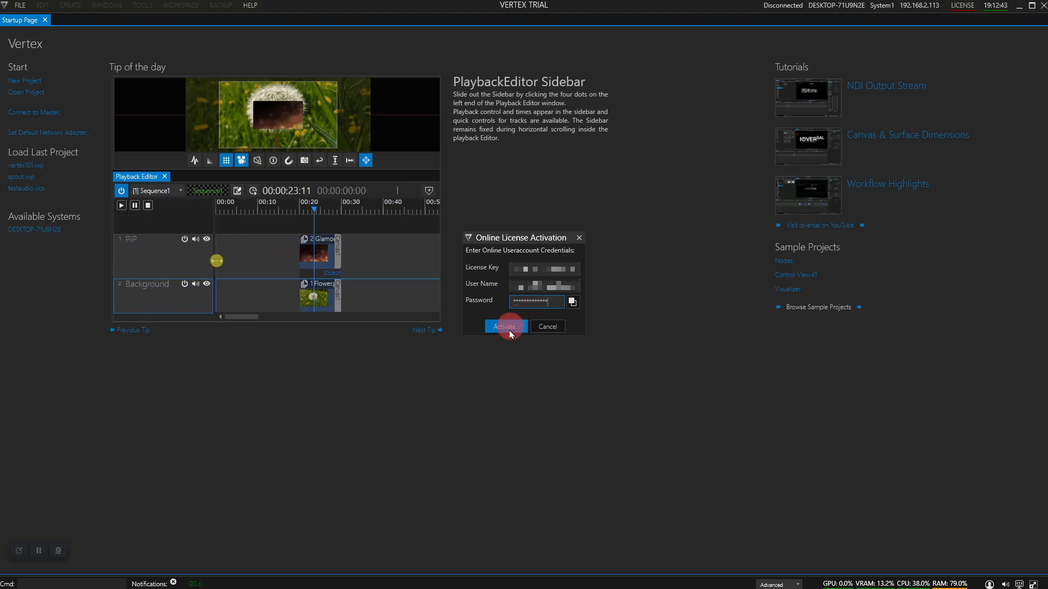
left_click(508, 327)
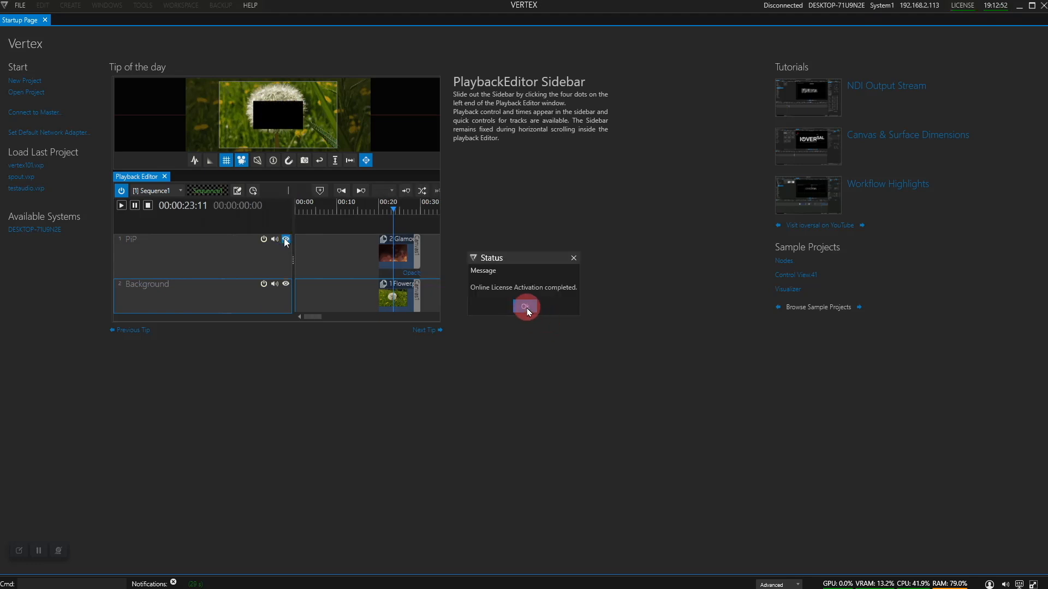
left_click(525, 307)
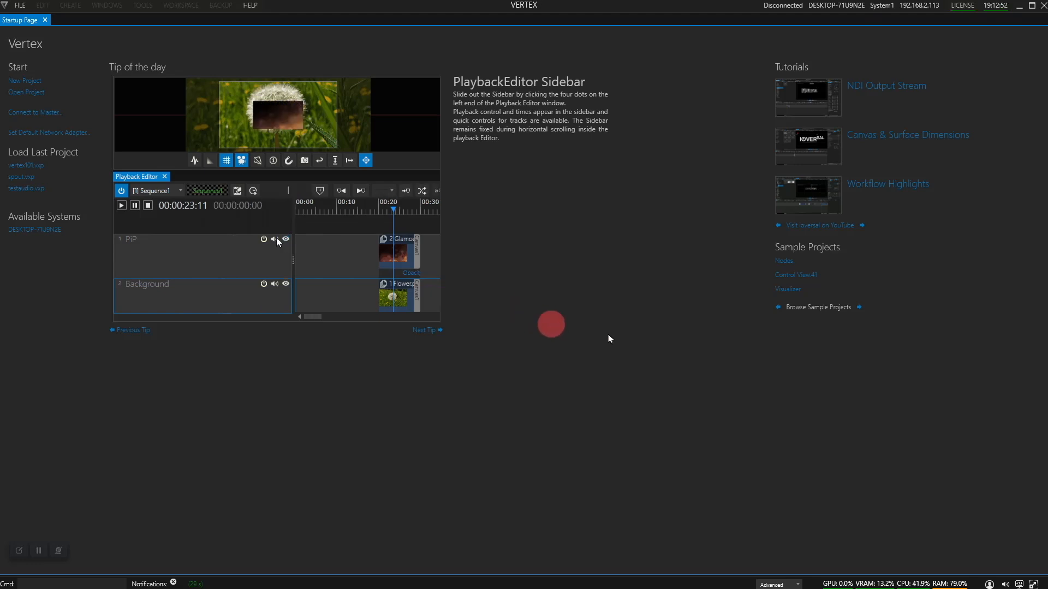
Run Smart Dongle License > Dongle Activation with the account password and confirm completion
left_click(960, 10)
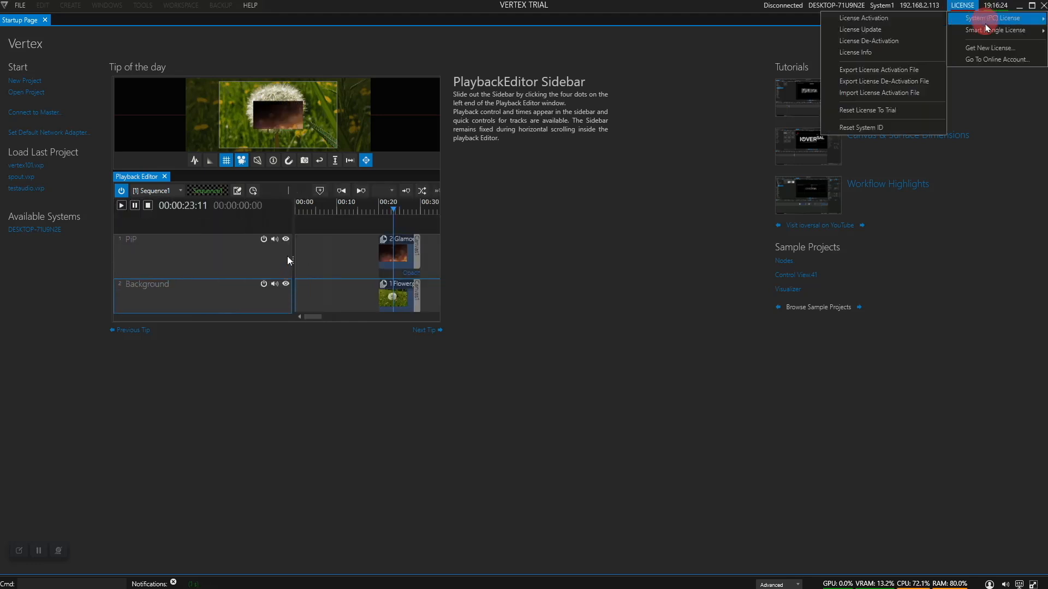
mouse_move(986, 31)
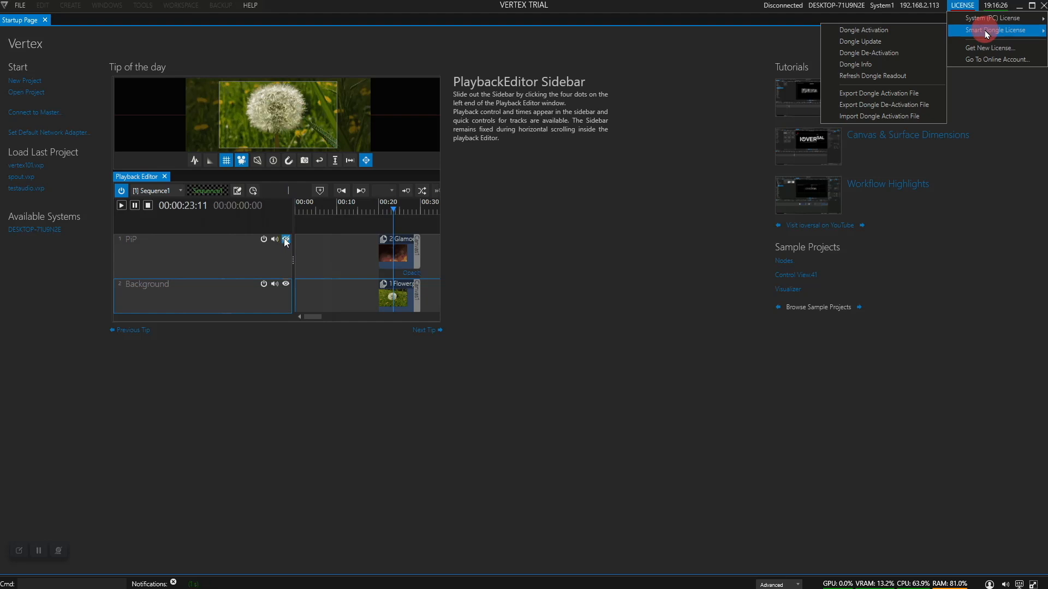
left_click(897, 37)
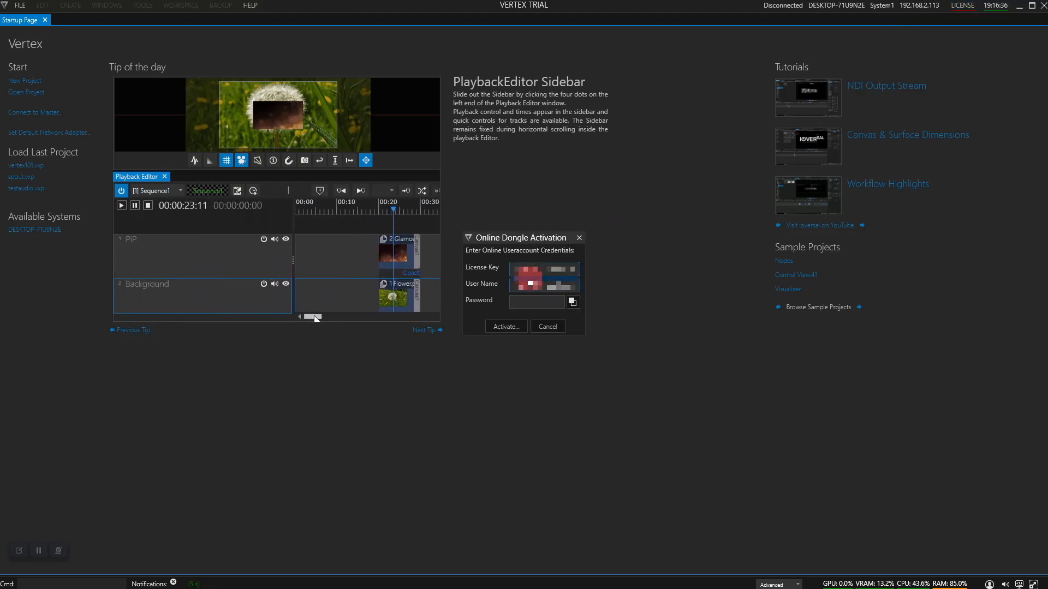
left_click(523, 305)
type("*********")
key("Return")
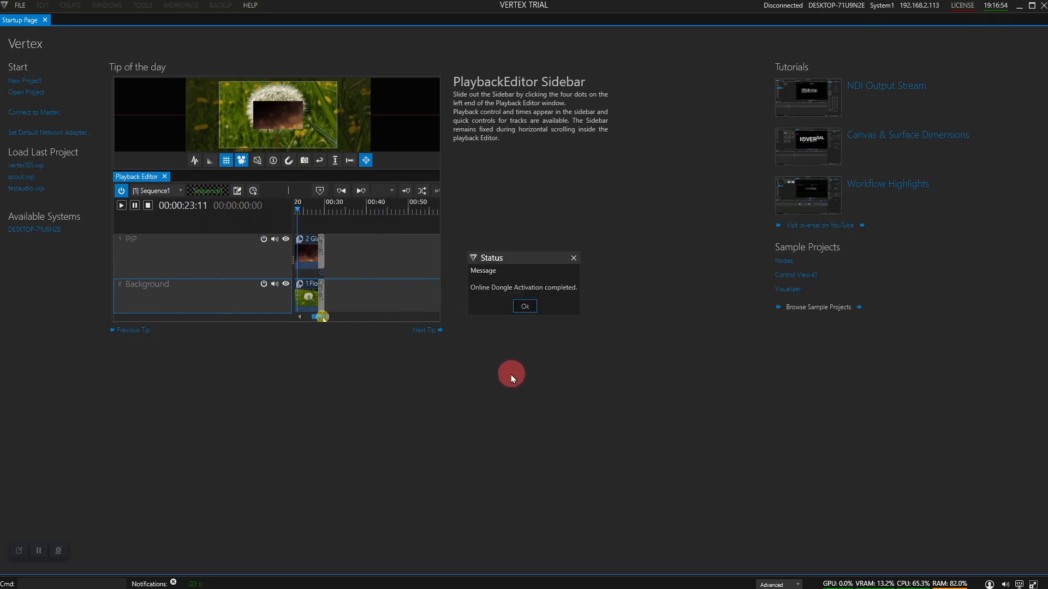
left_click(526, 307)
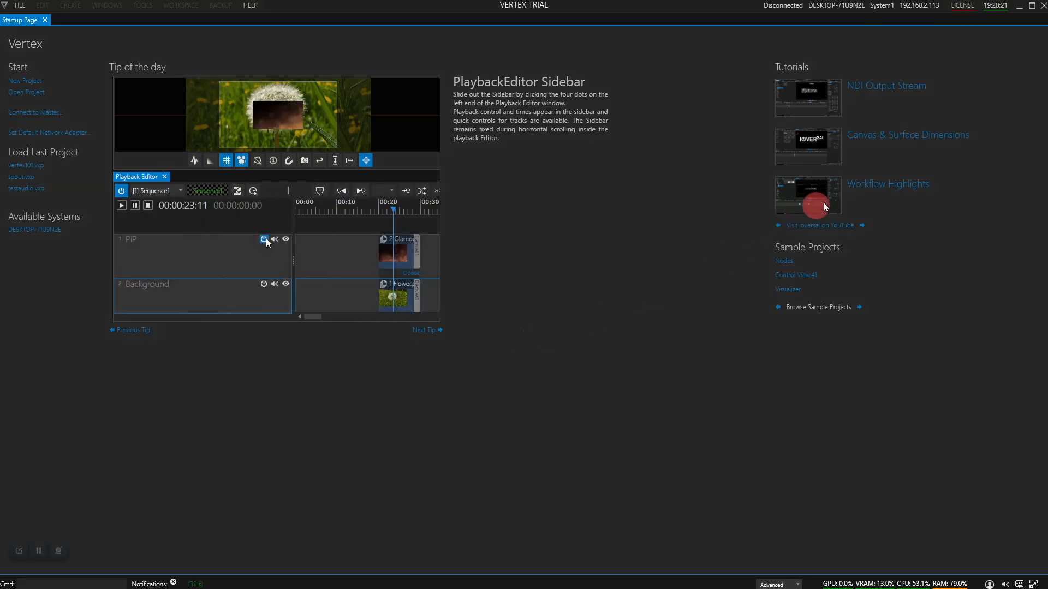
Run Refresh Dongle Readout from the Smart Dongle License menu
left_click(964, 14)
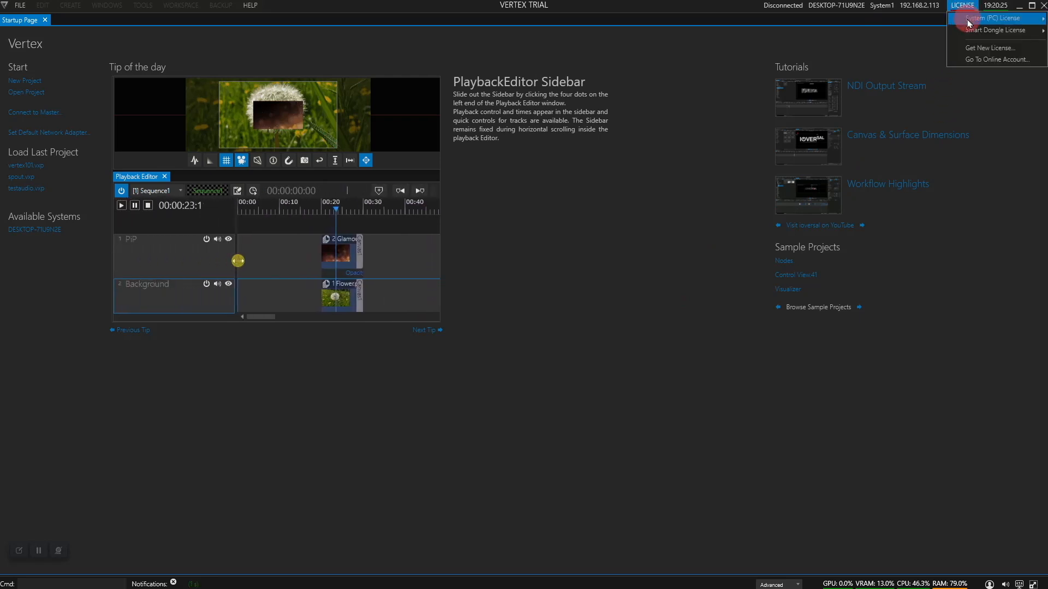
left_click(974, 37)
mouse_move(980, 34)
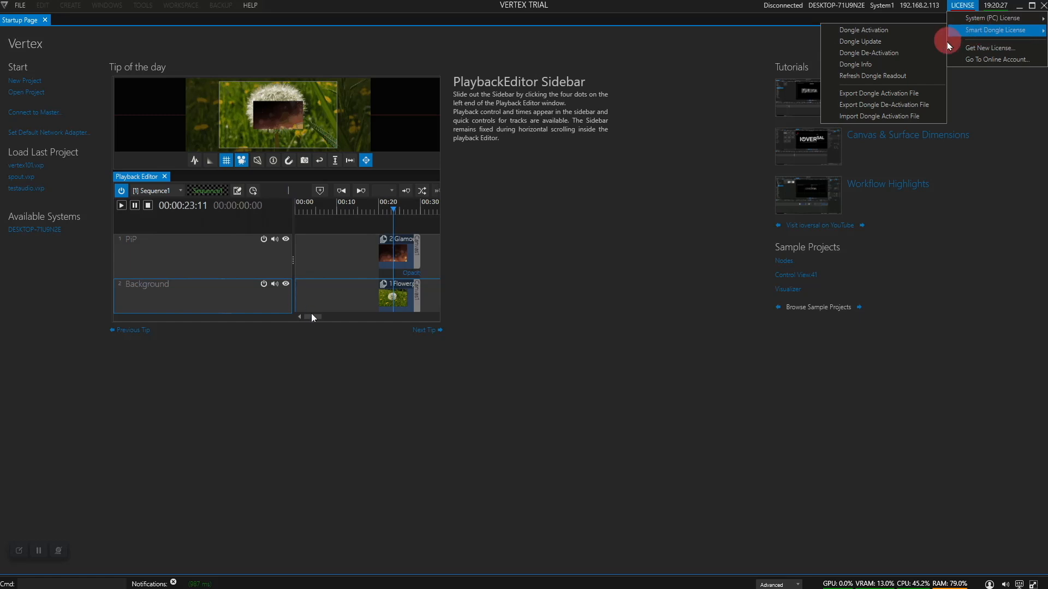
left_click(903, 76)
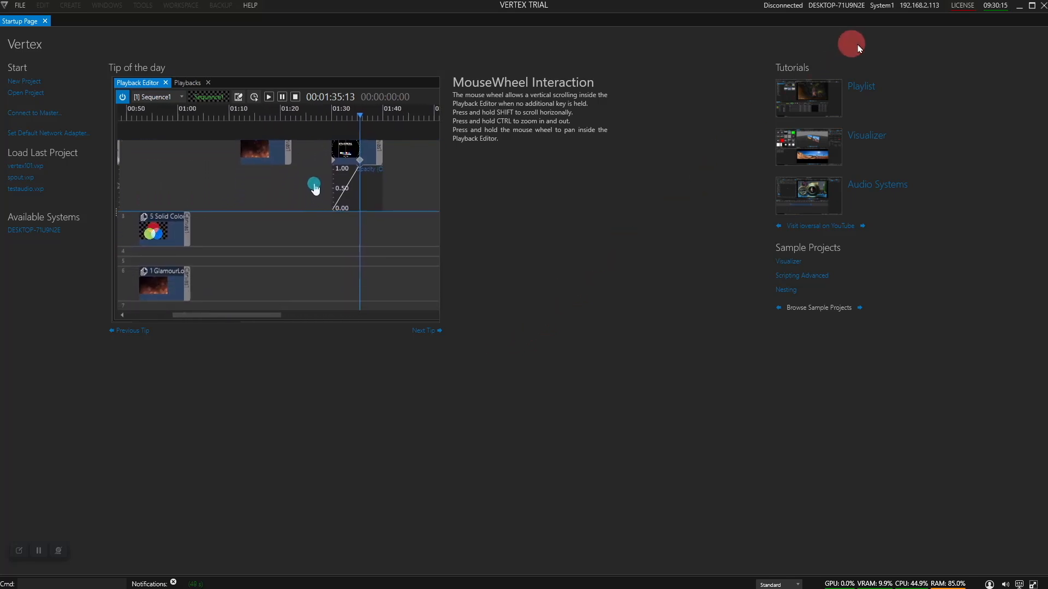
Start Export License Activation File for the PC license and submit the account password
left_click(962, 7)
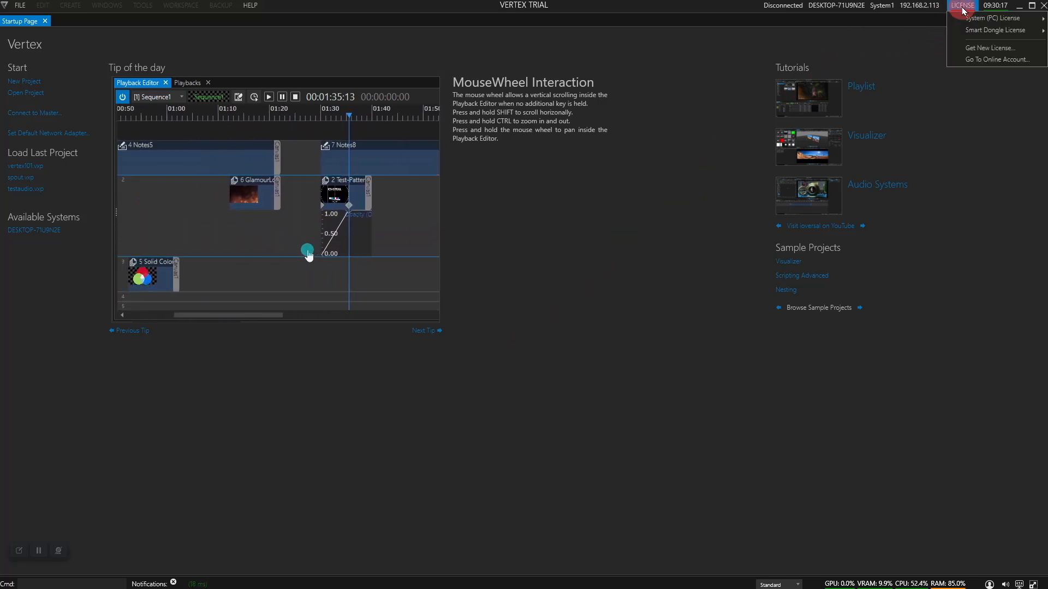
left_click(990, 20)
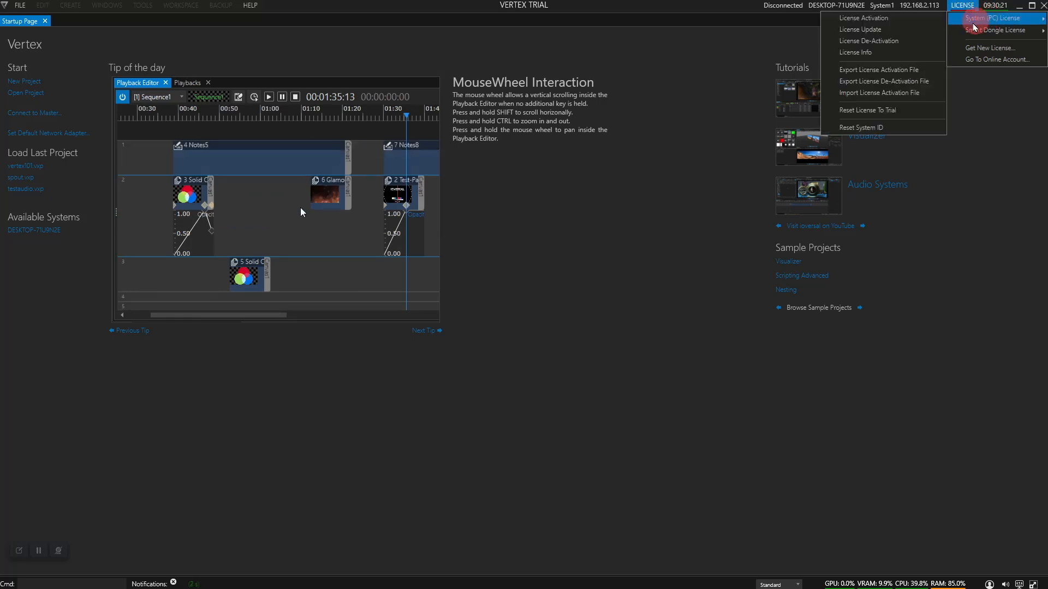
left_click(900, 75)
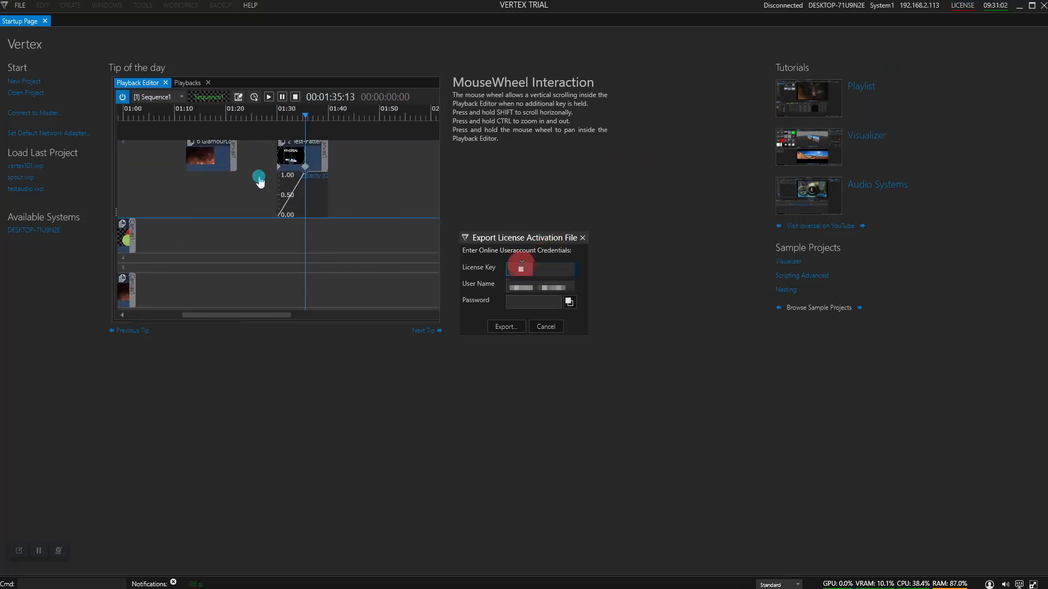
left_click(533, 301)
type("*************")
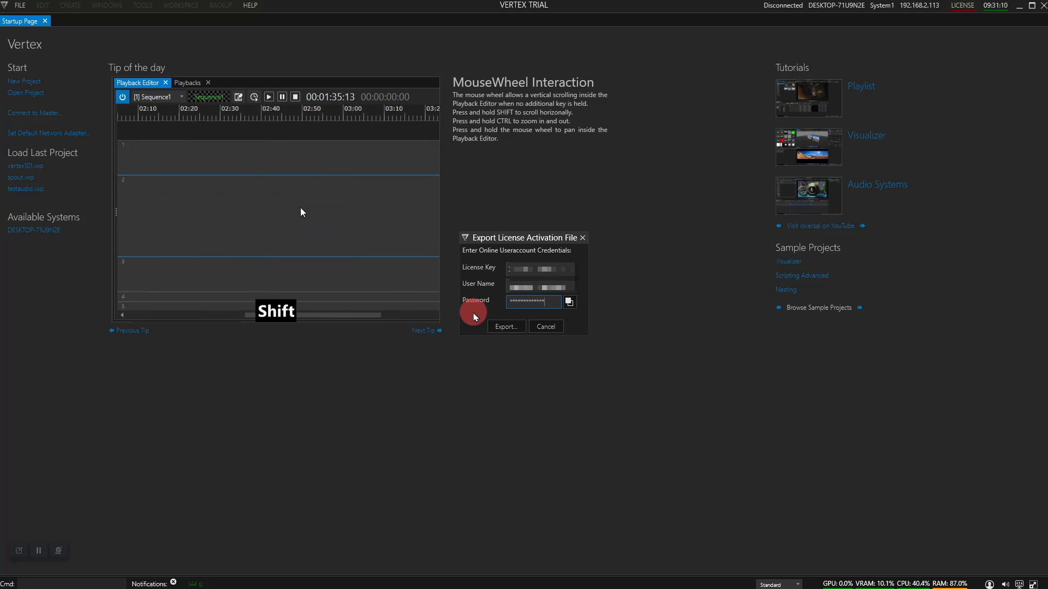
left_click(503, 327)
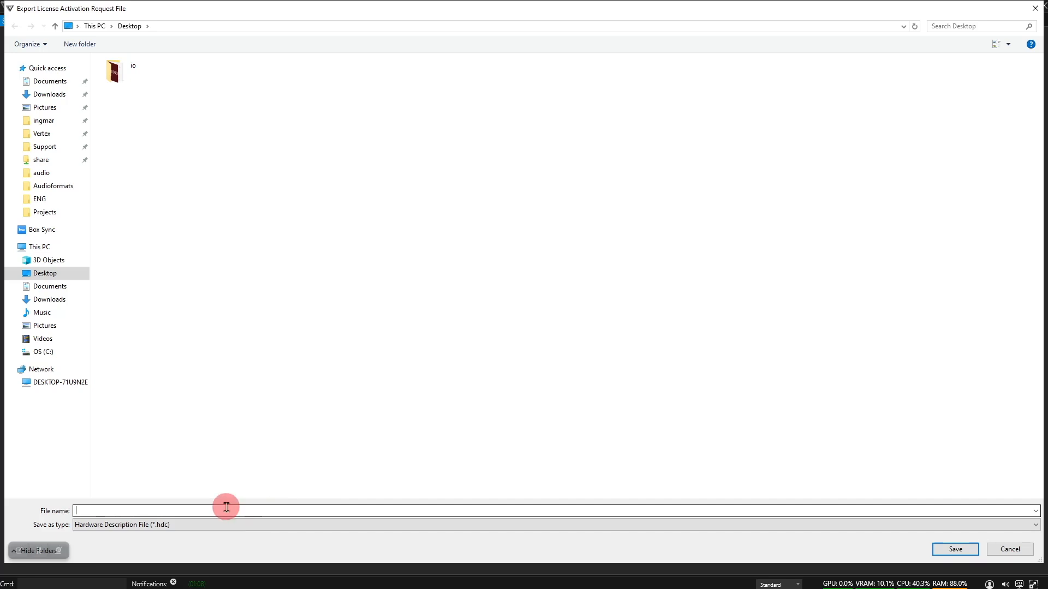
Save the request file as activation_file_vertex102.hdc on the Desktop and dismiss the notice
left_click(158, 510)
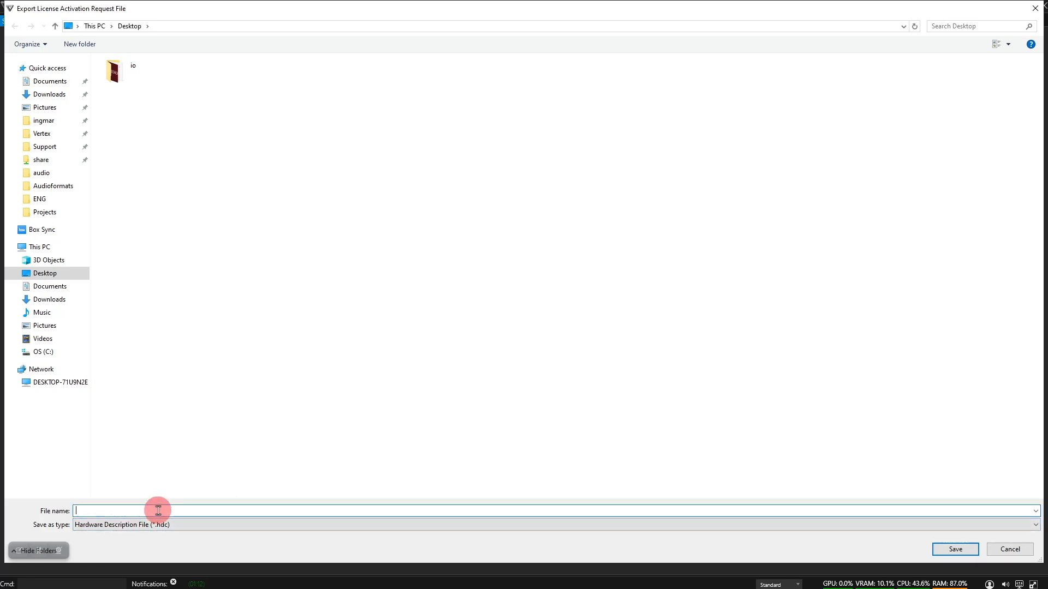
type("activation_file_vertex102")
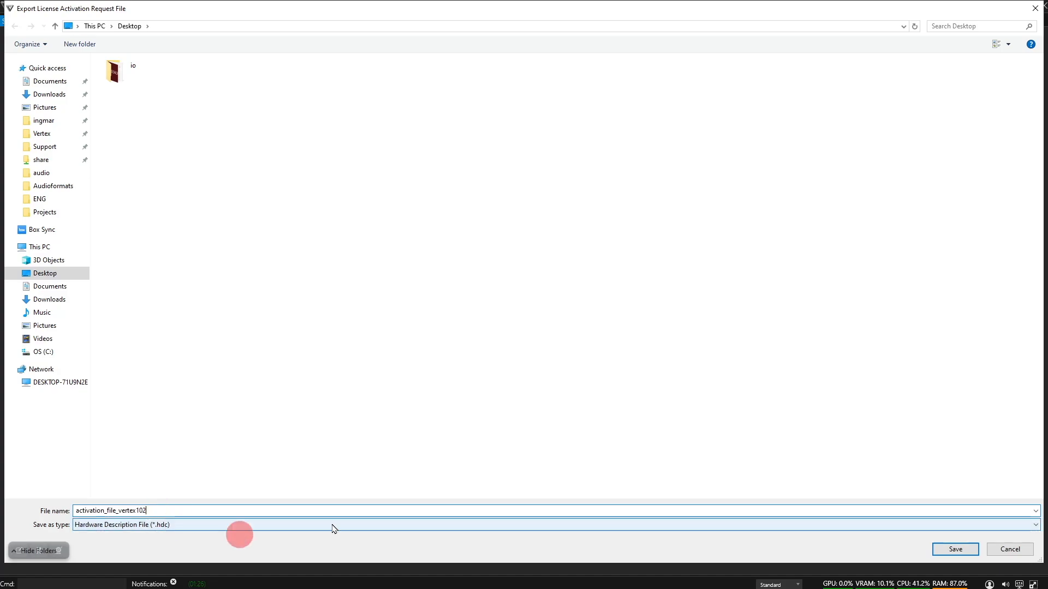
left_click(947, 549)
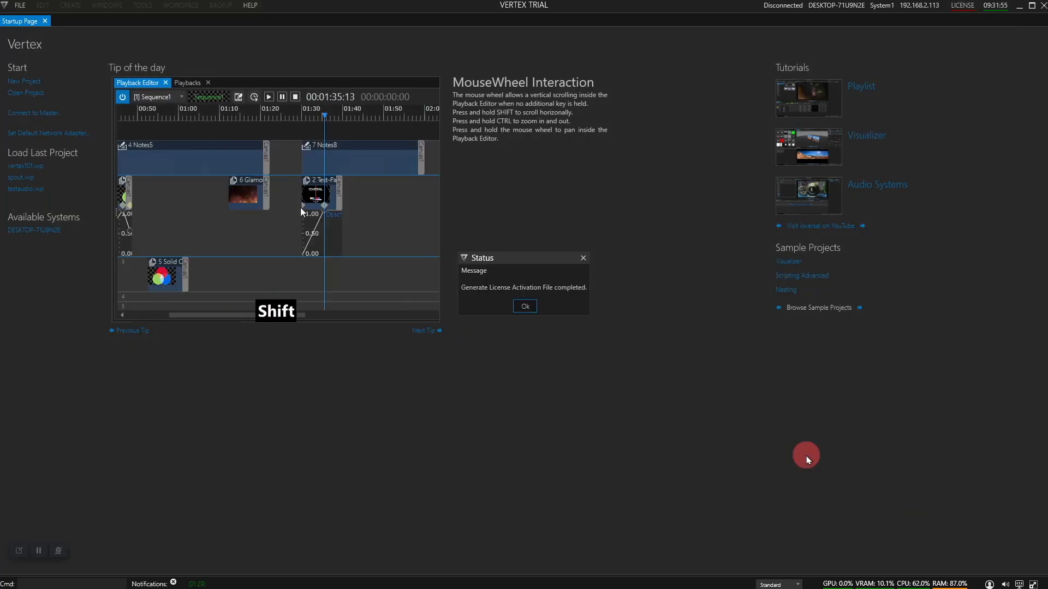
left_click(525, 308)
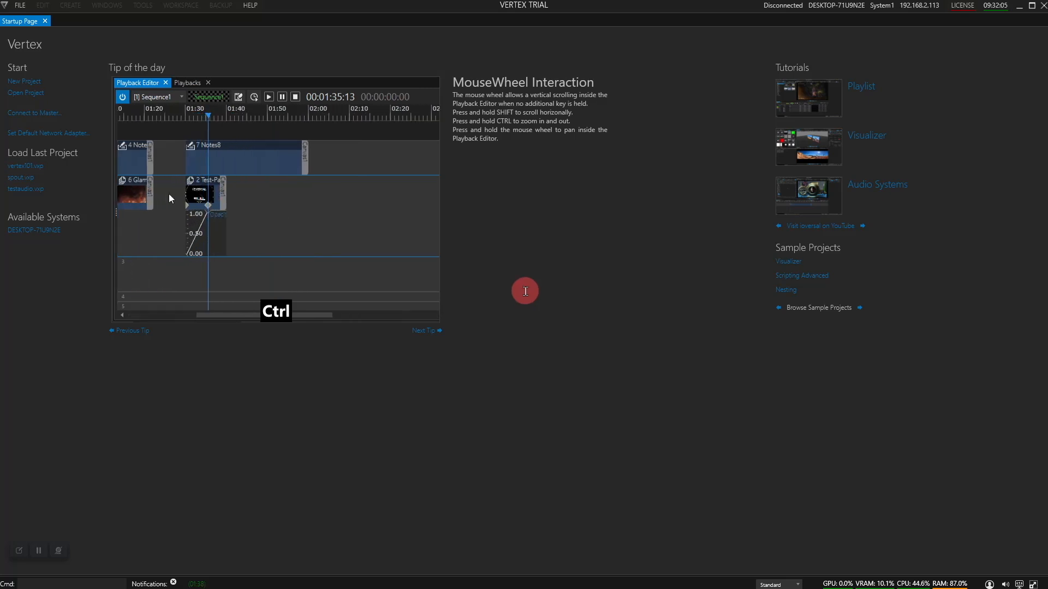
Return to the Brave browser and choose Activate License/Dongle on the License Details page
key("super")
mouse_move(224, 579)
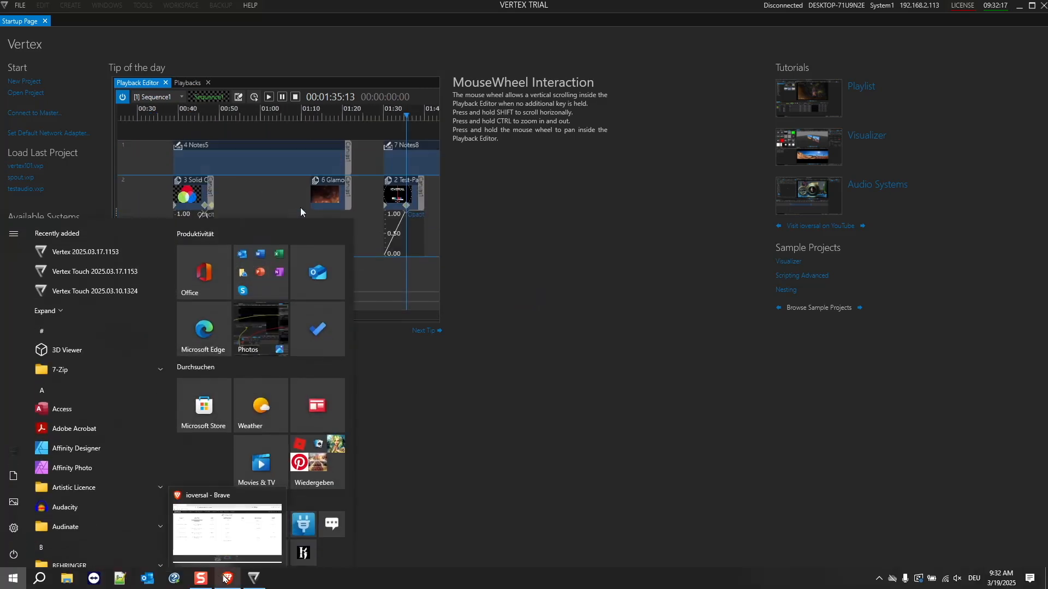
left_click(224, 577)
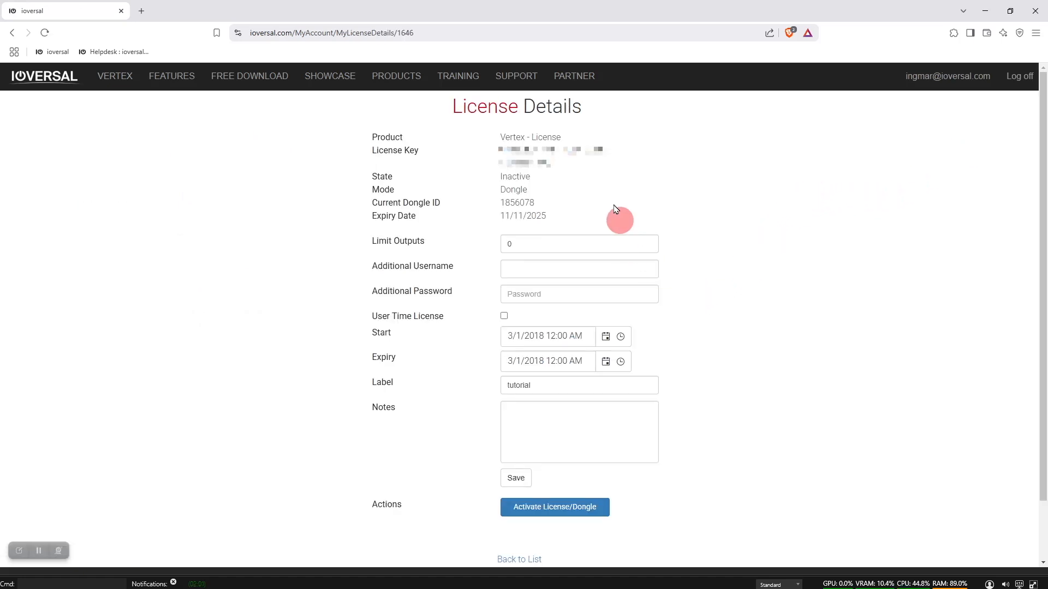
left_click(554, 509)
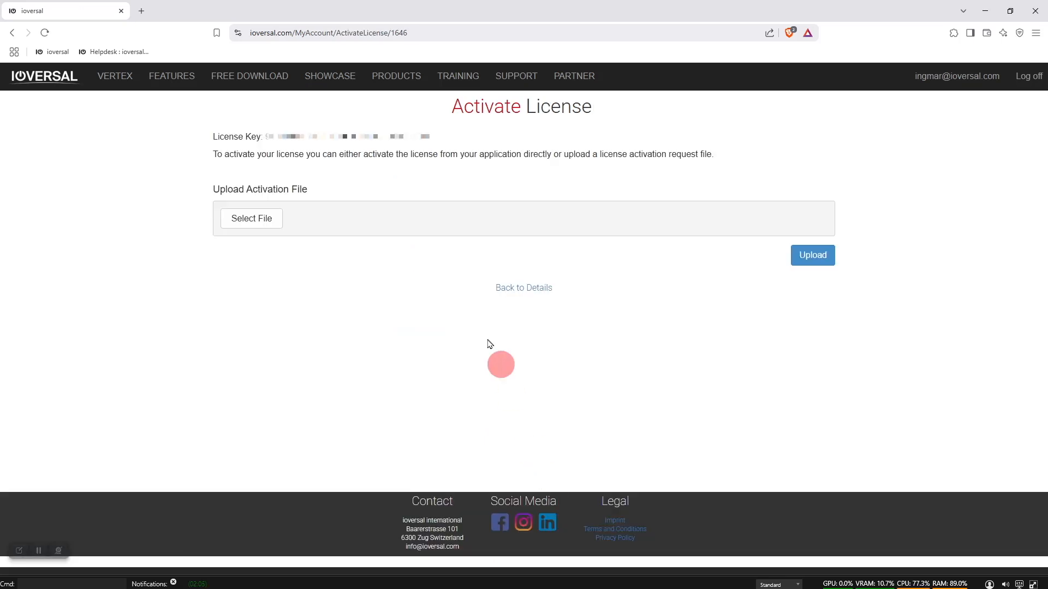
Upload activation_file_vertex102.hdc from the Desktop and save the returned Activated_DESKTOP-71U9N2E.hdc file
left_click(247, 219)
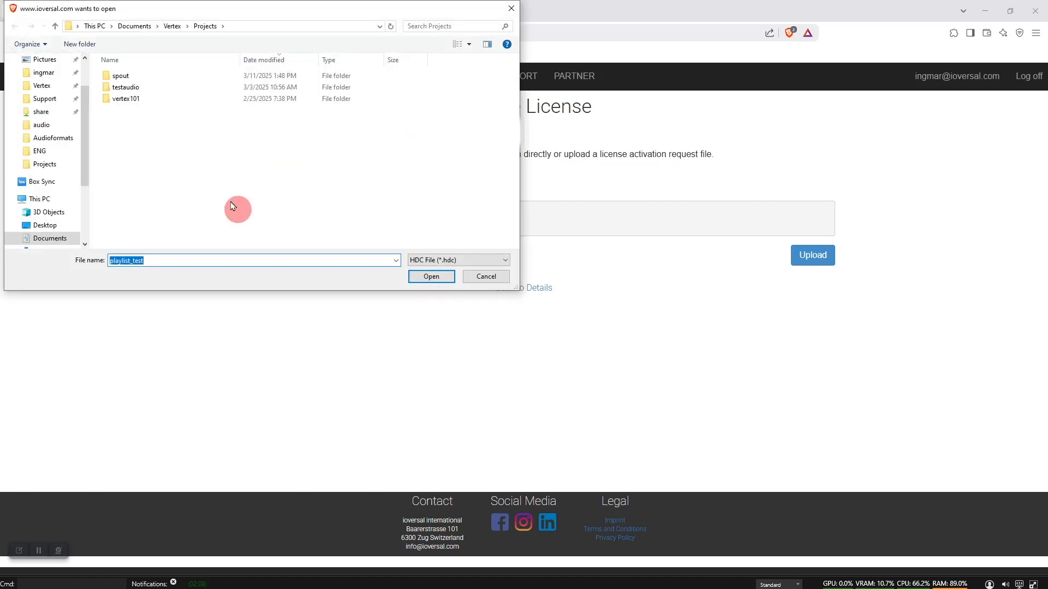
left_click(46, 224)
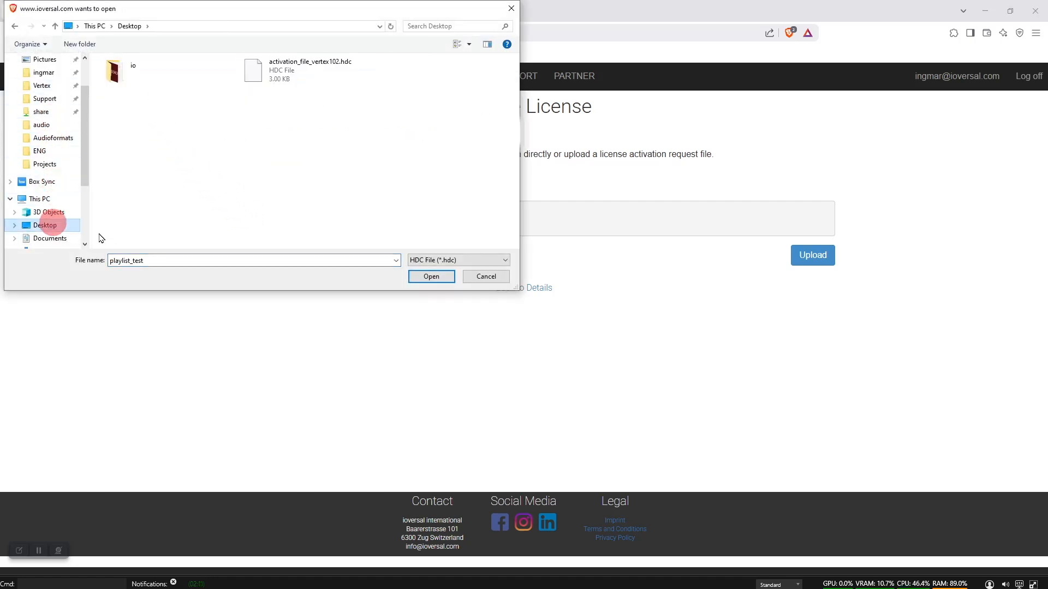
left_click(281, 80)
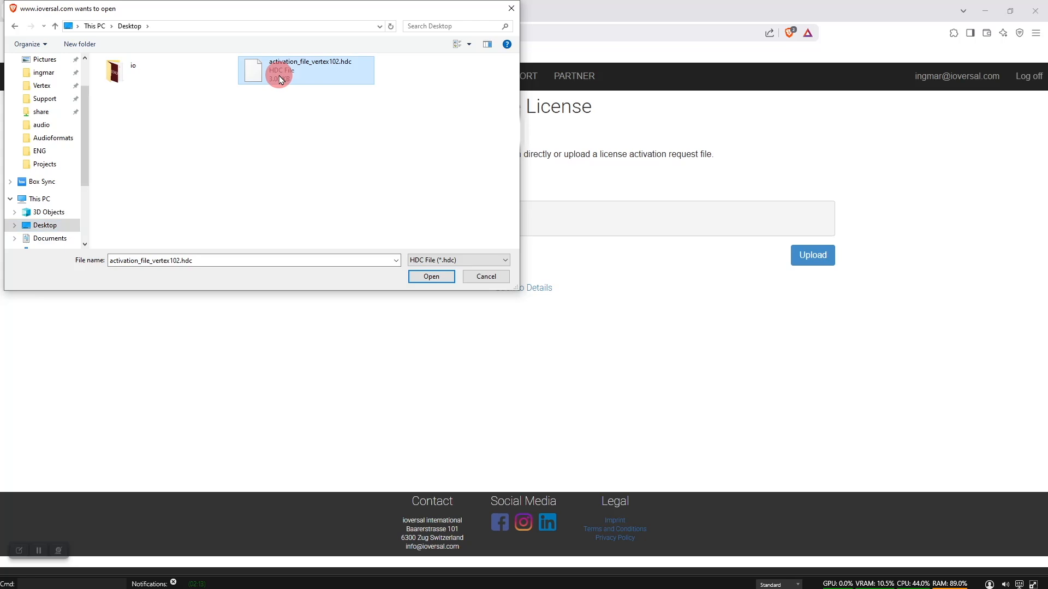
left_click(431, 277)
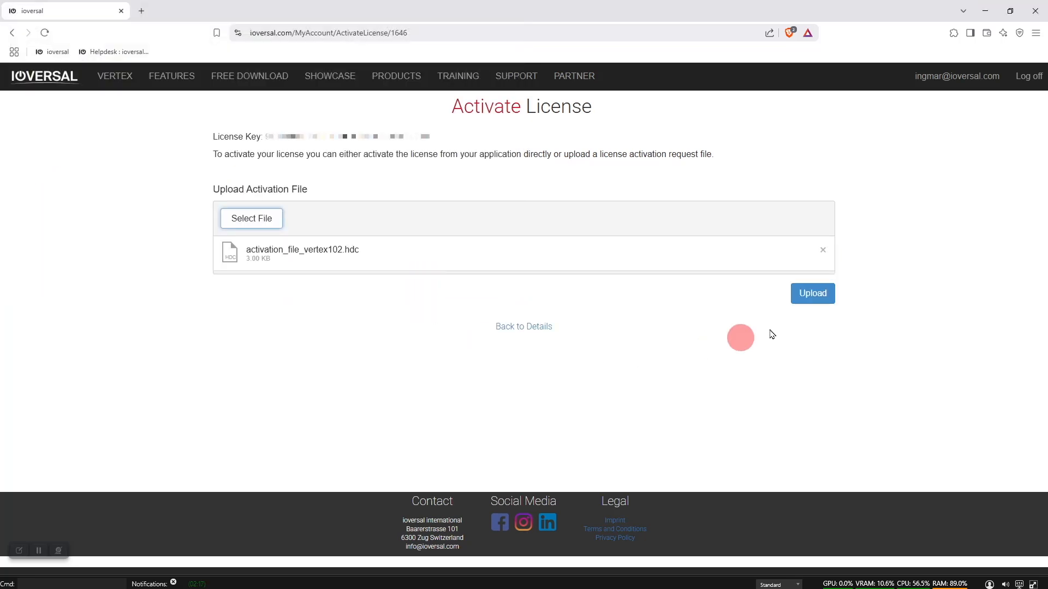
left_click(822, 301)
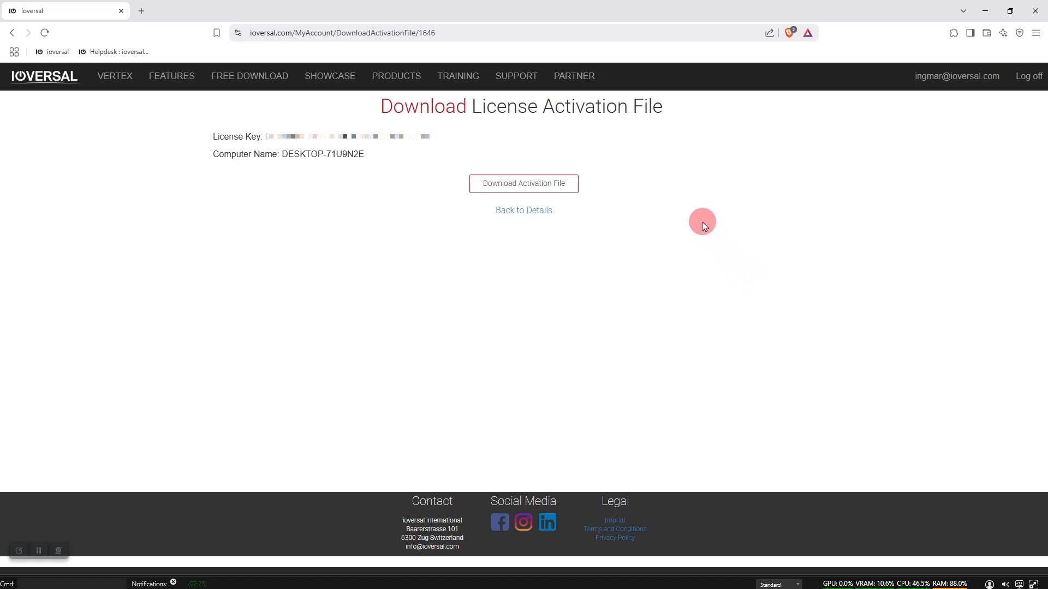
left_click(519, 188)
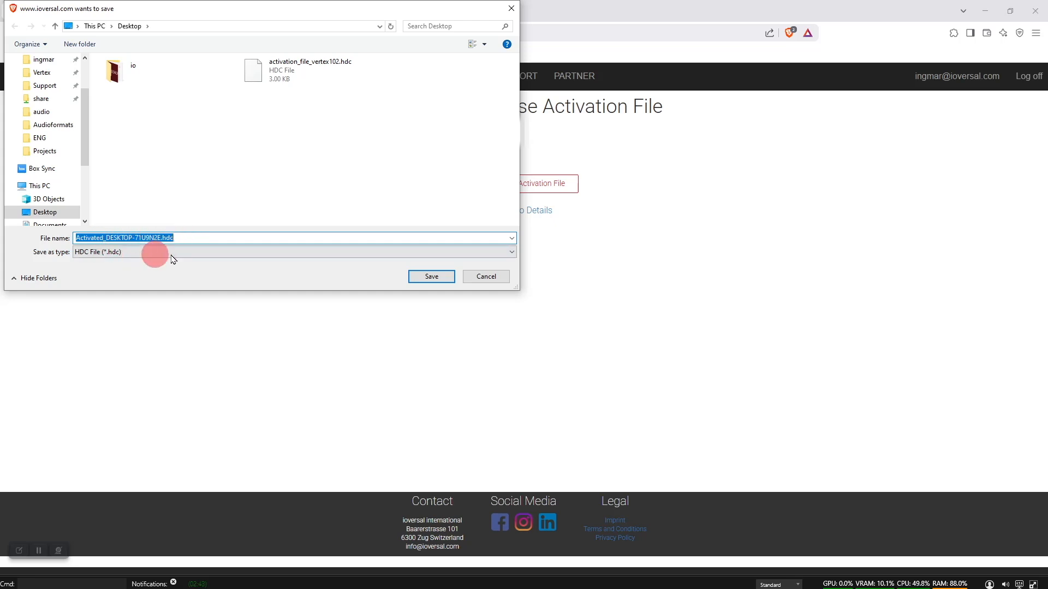
left_click(430, 277)
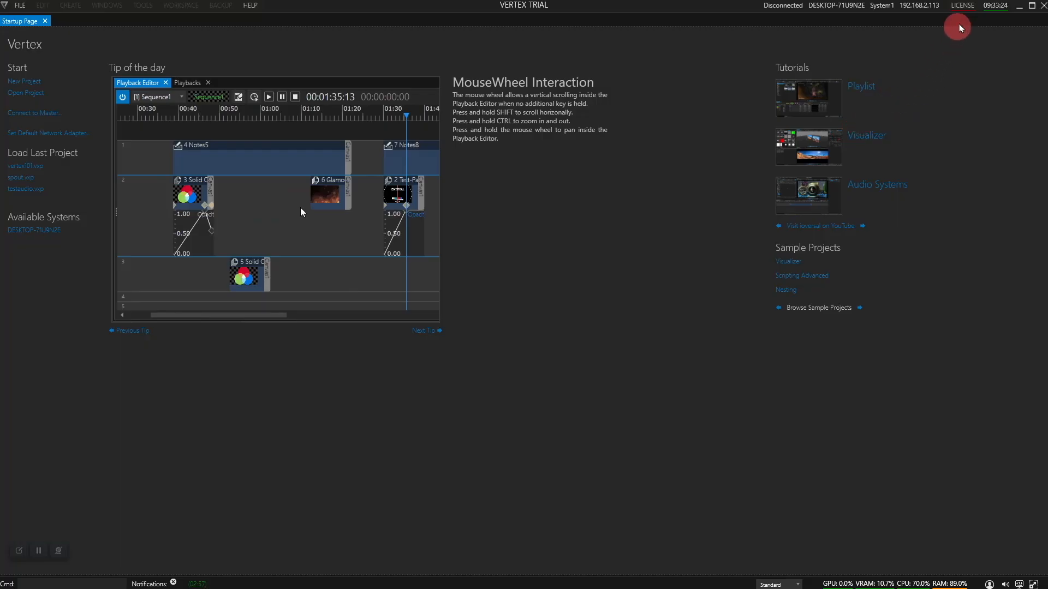
Import Activated_DESKTOP-71U9N2E.hdc as the PC license activation file and confirm completion
left_click(962, 11)
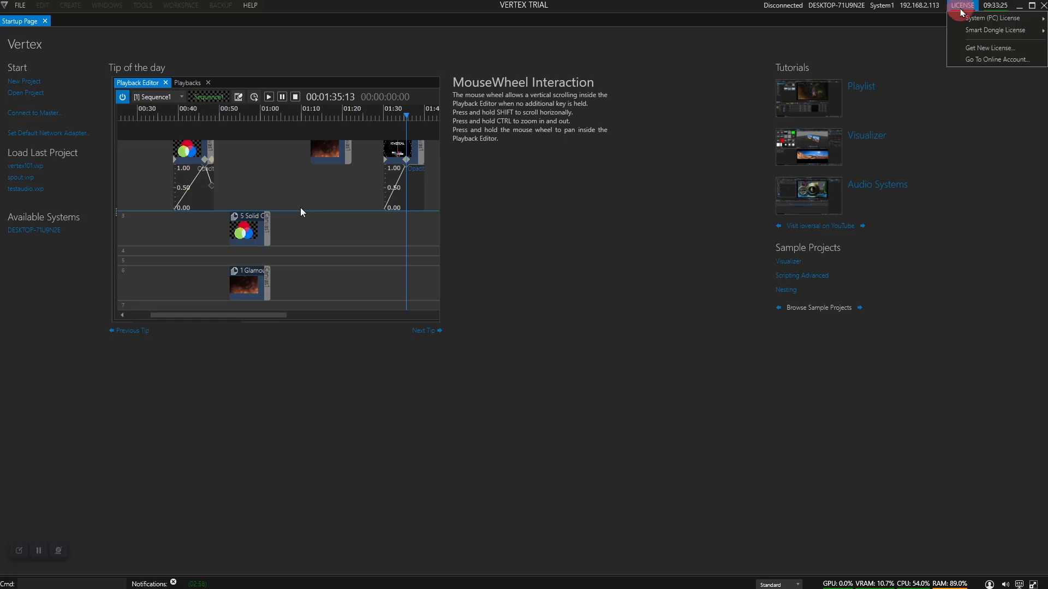
left_click(998, 20)
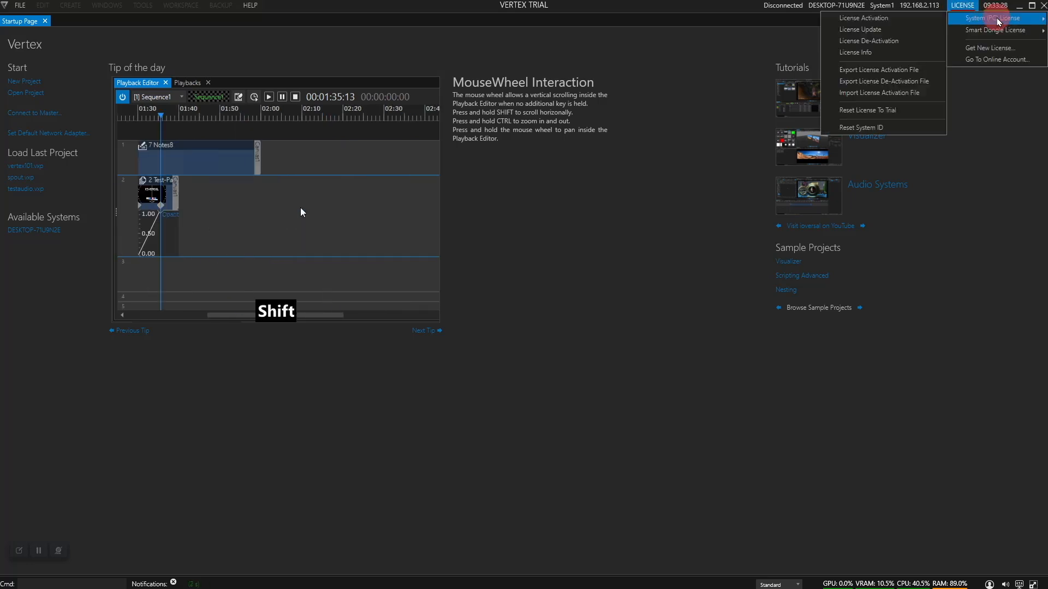
left_click(902, 94)
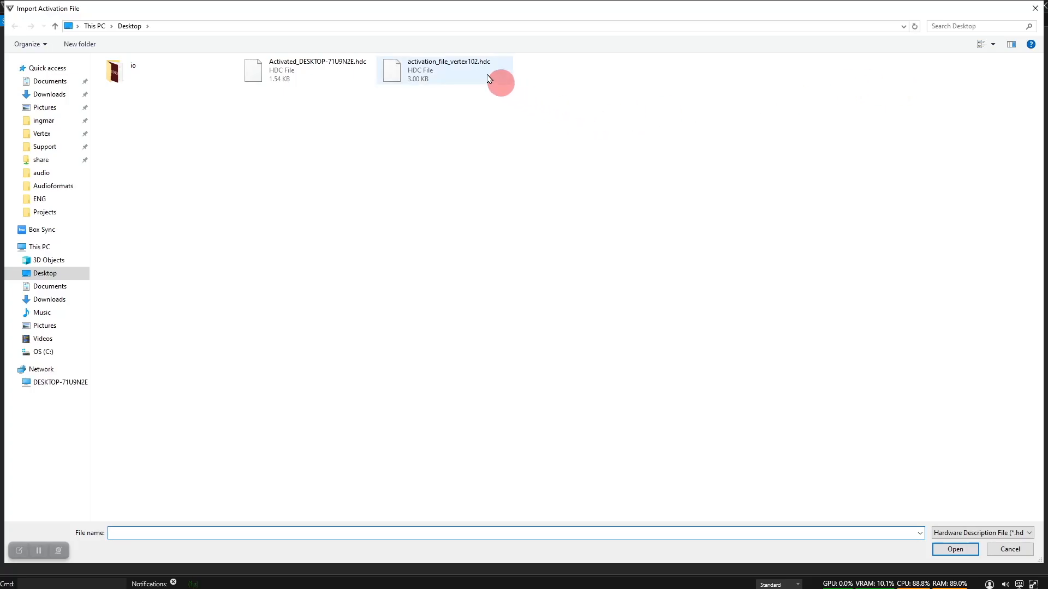
left_click(289, 71)
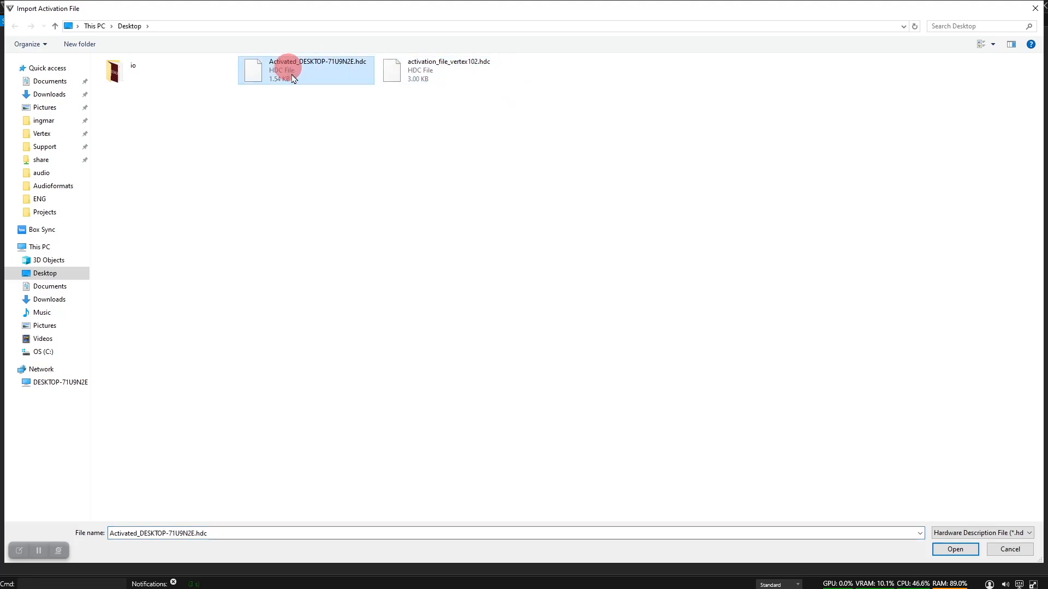
left_click(955, 550)
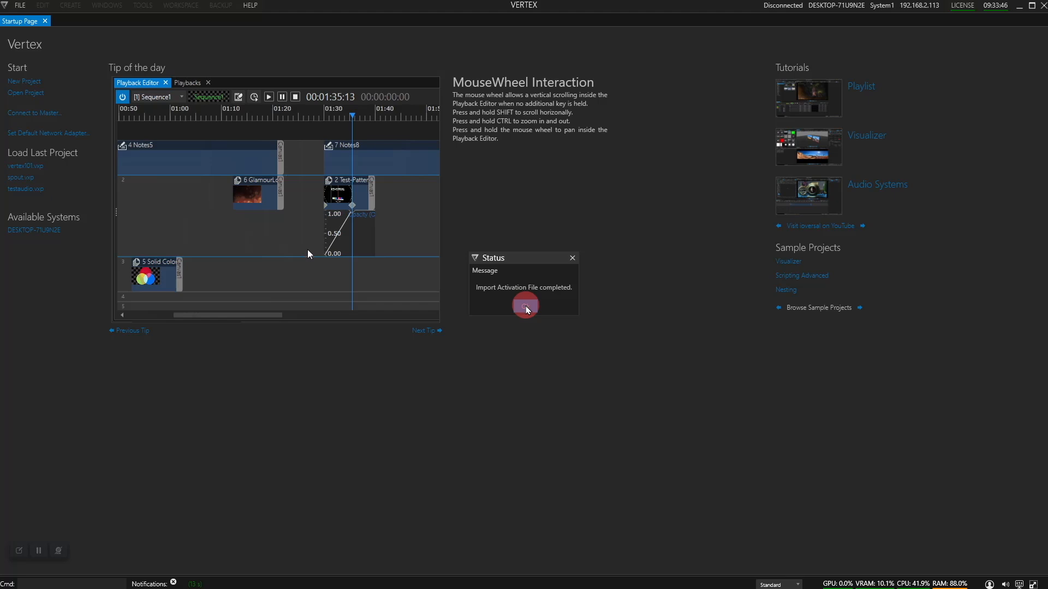
left_click(526, 307)
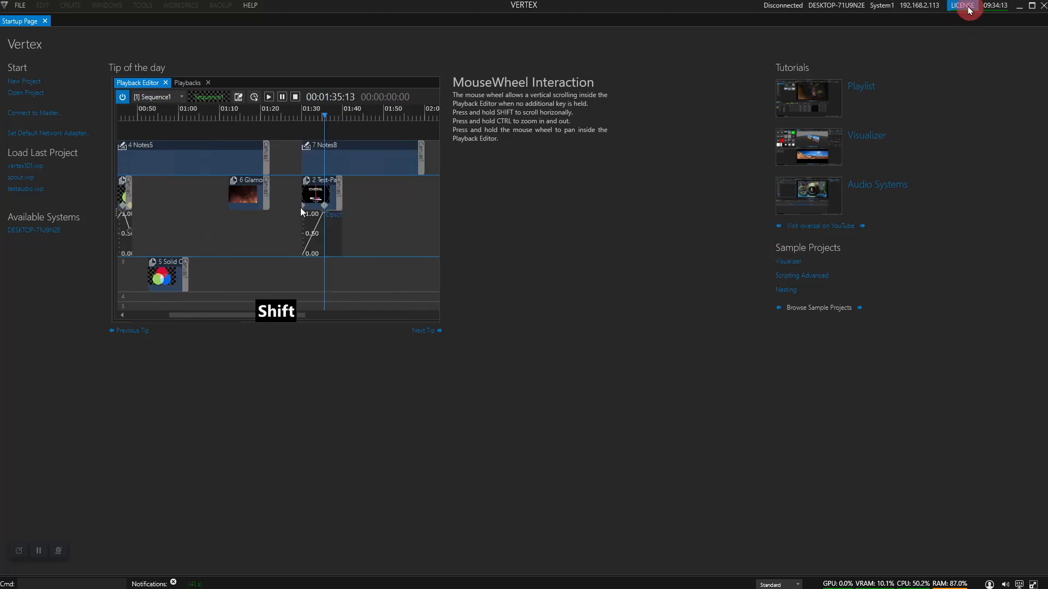
left_click(964, 7)
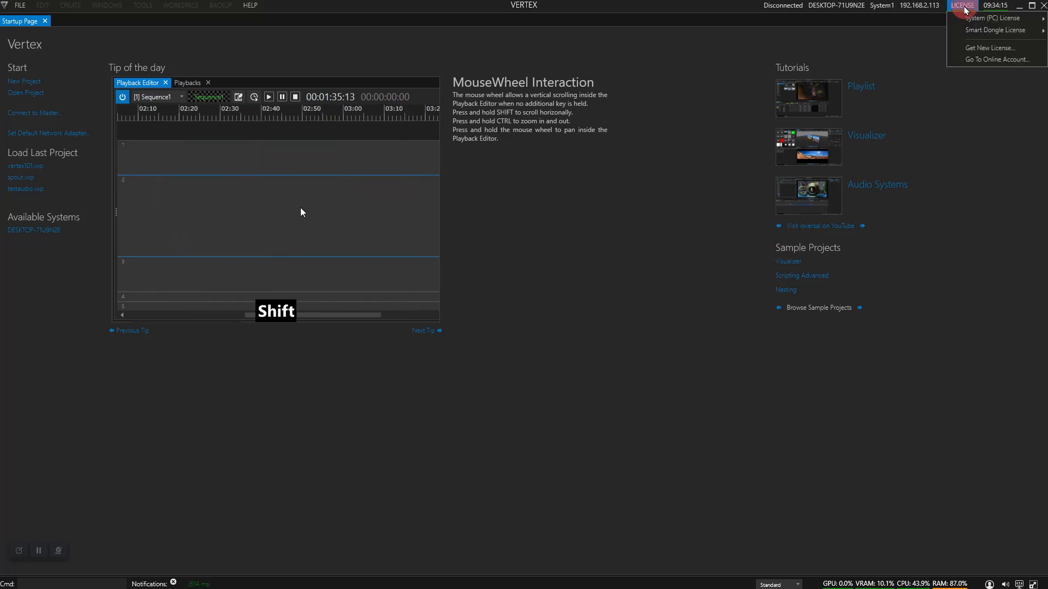
Run Dongle De-Activation with the account password and close the completion message
mouse_move(995, 33)
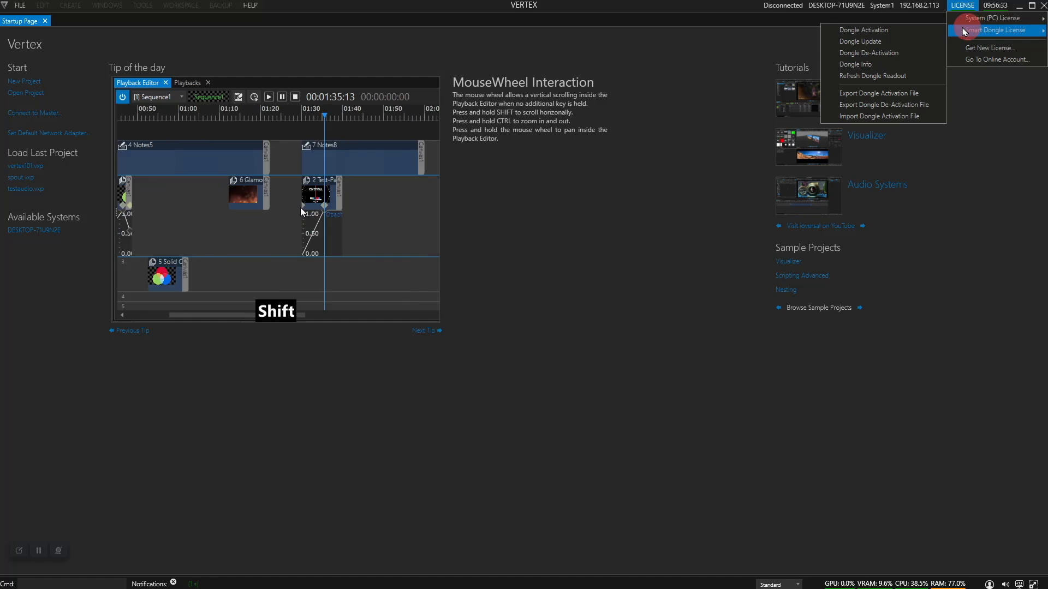
left_click(899, 53)
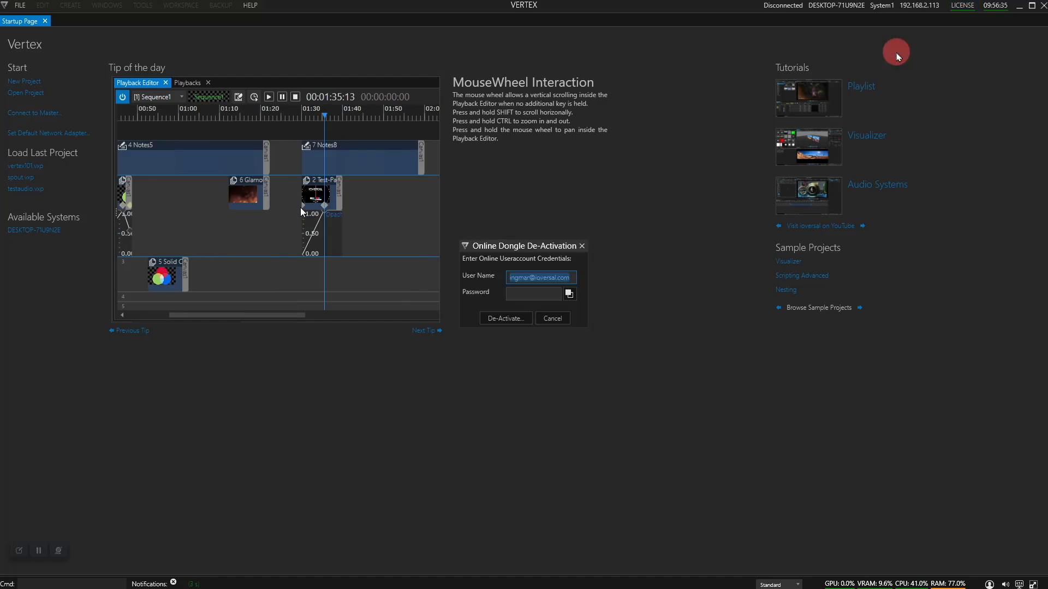
left_click(537, 297)
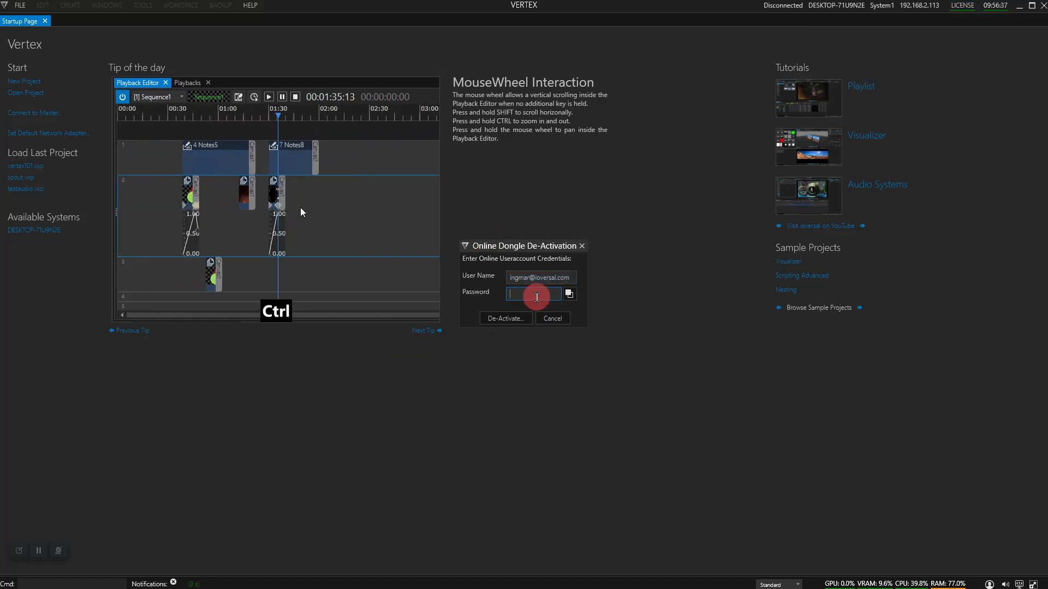
type("***********")
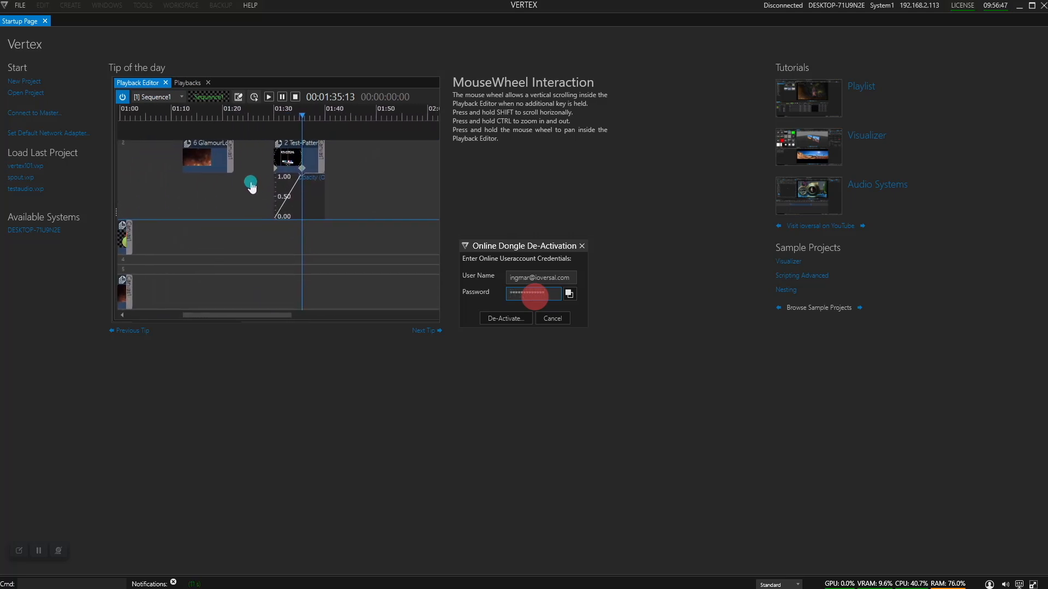
left_click(516, 317)
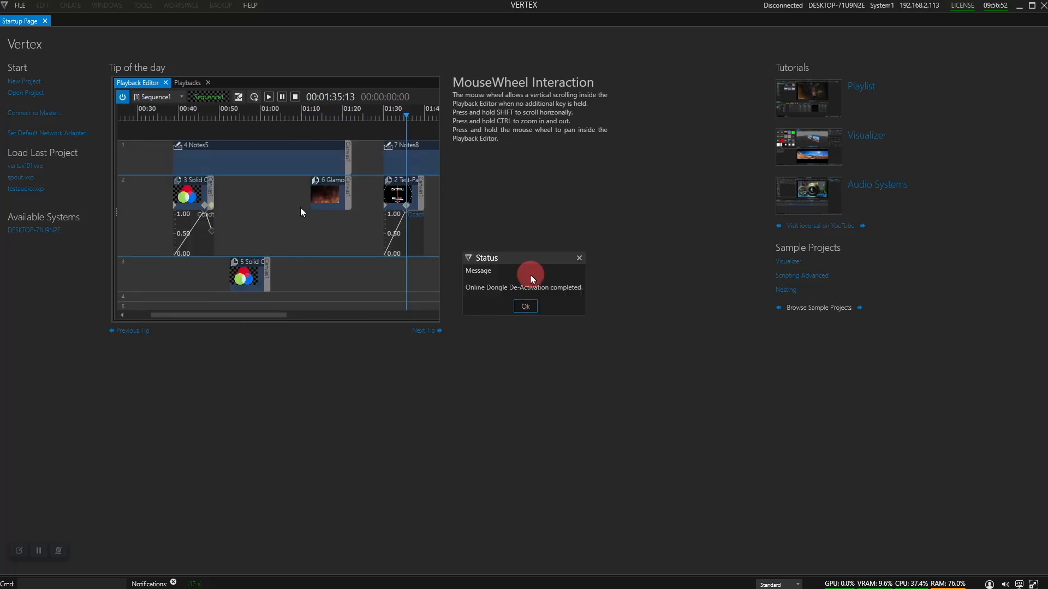
left_click(525, 305)
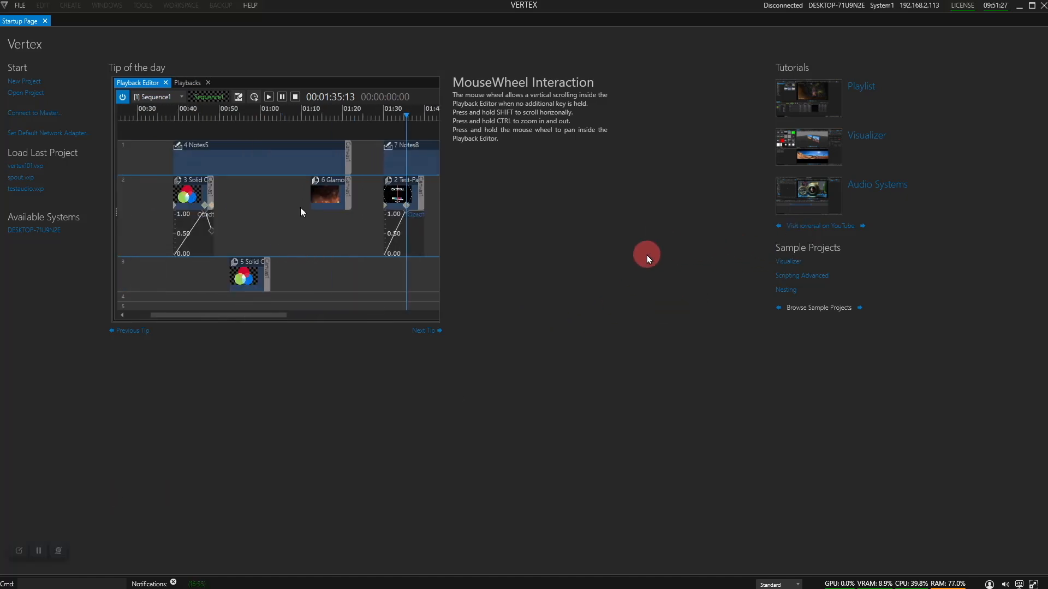
Export the PC license de-activation file to the Desktop, authorised with the account password
left_click(963, 7)
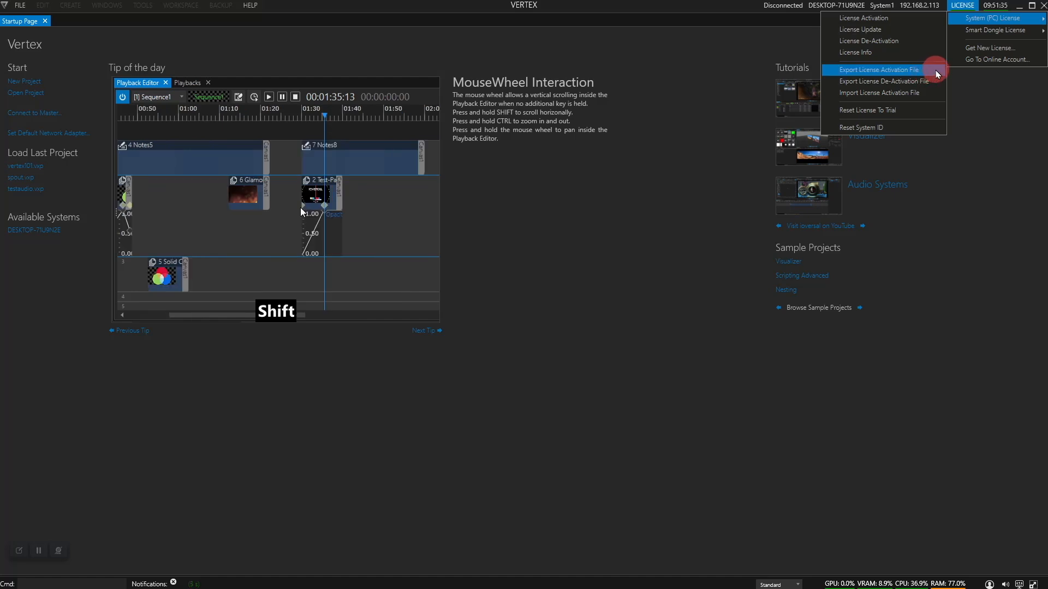
left_click(920, 86)
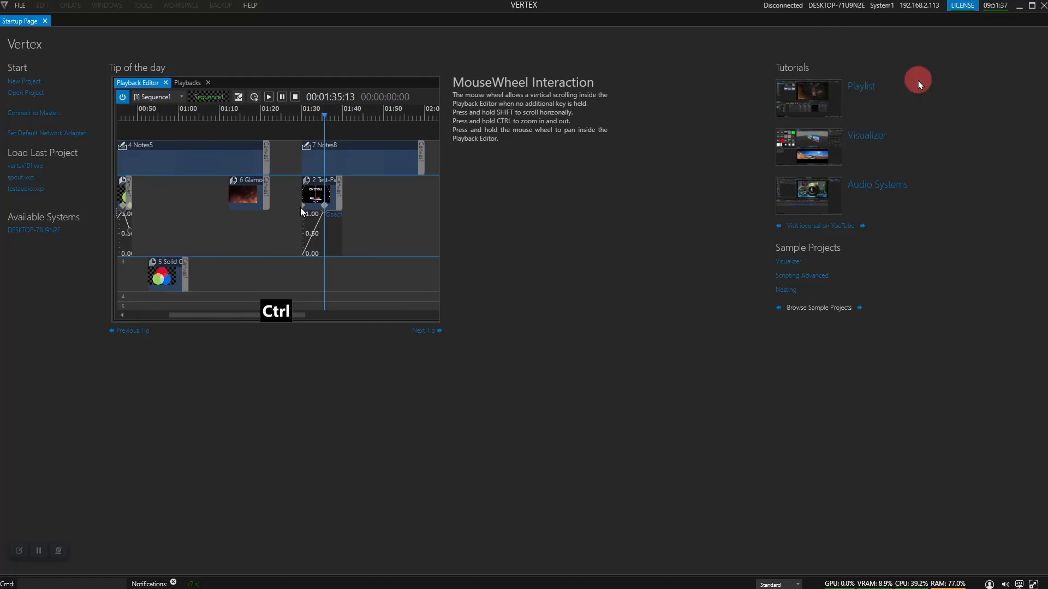
left_click(519, 295)
key("ctrl+v")
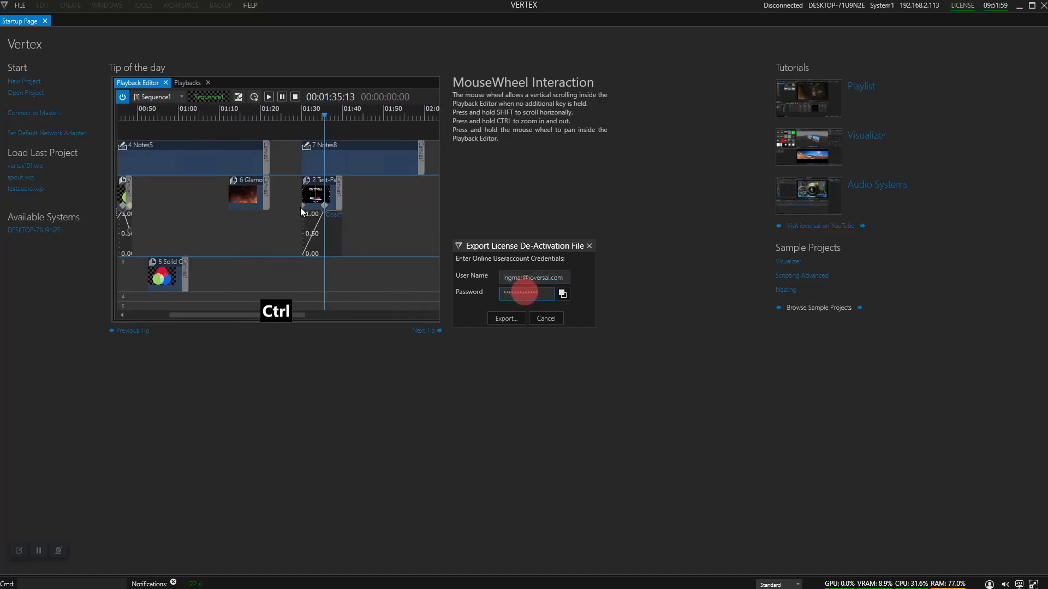
left_click(510, 319)
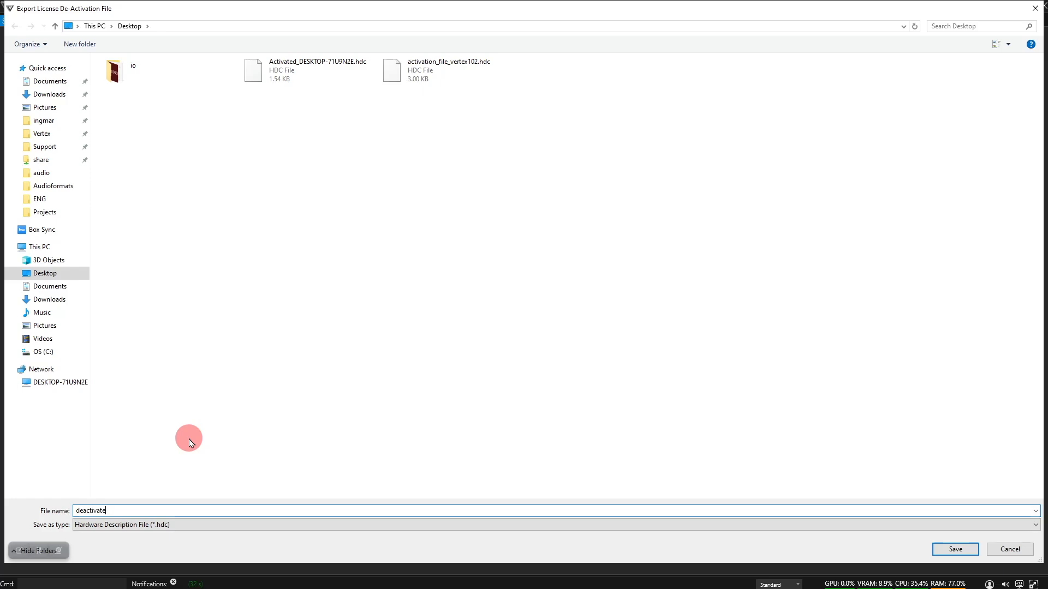
key("Return")
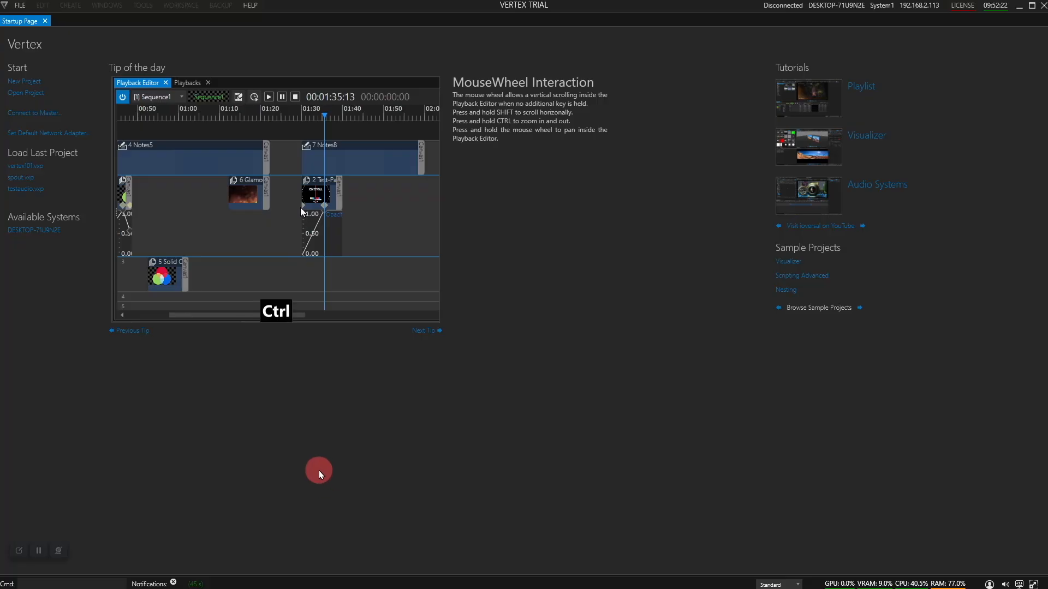
key("super")
key("ctrl+Escape")
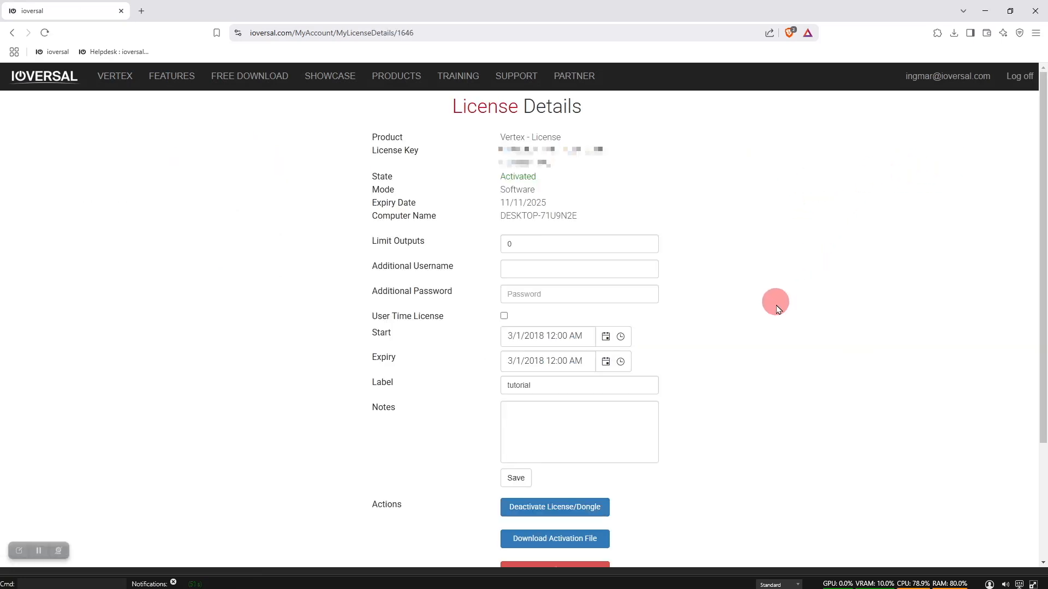
On the License Deactivation page, attach deactivate-vertex.hdc and upload it
scroll(546, 499, "down", 3)
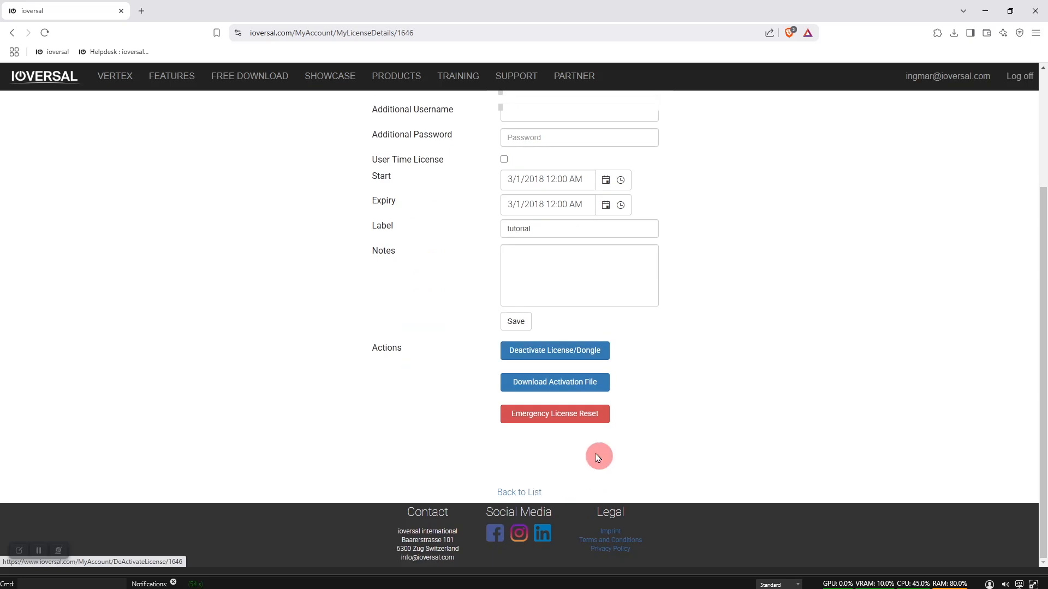
left_click(568, 354)
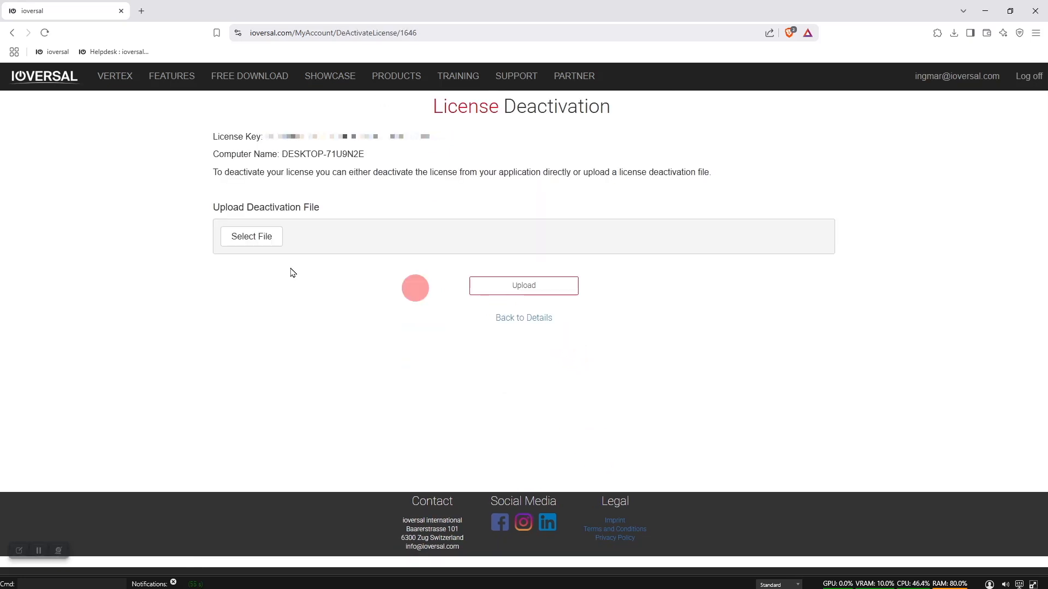
left_click(252, 237)
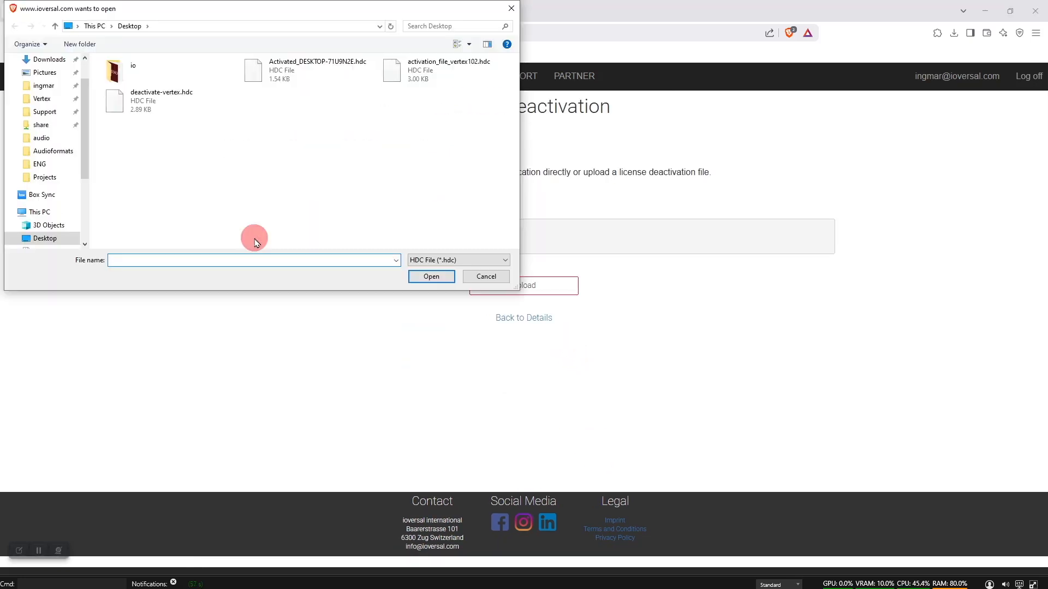
left_click(151, 102)
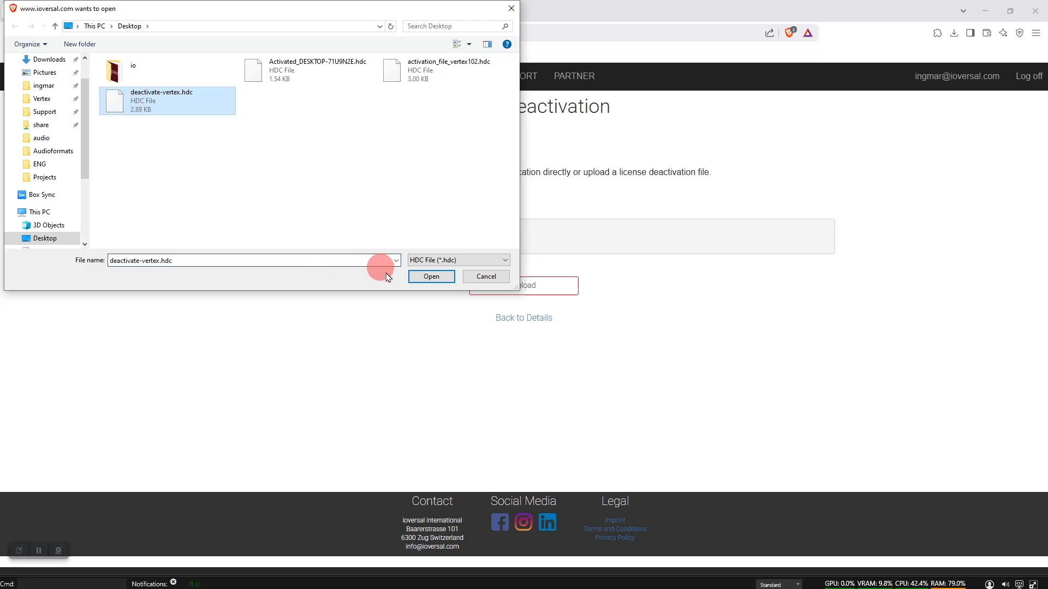
left_click(423, 278)
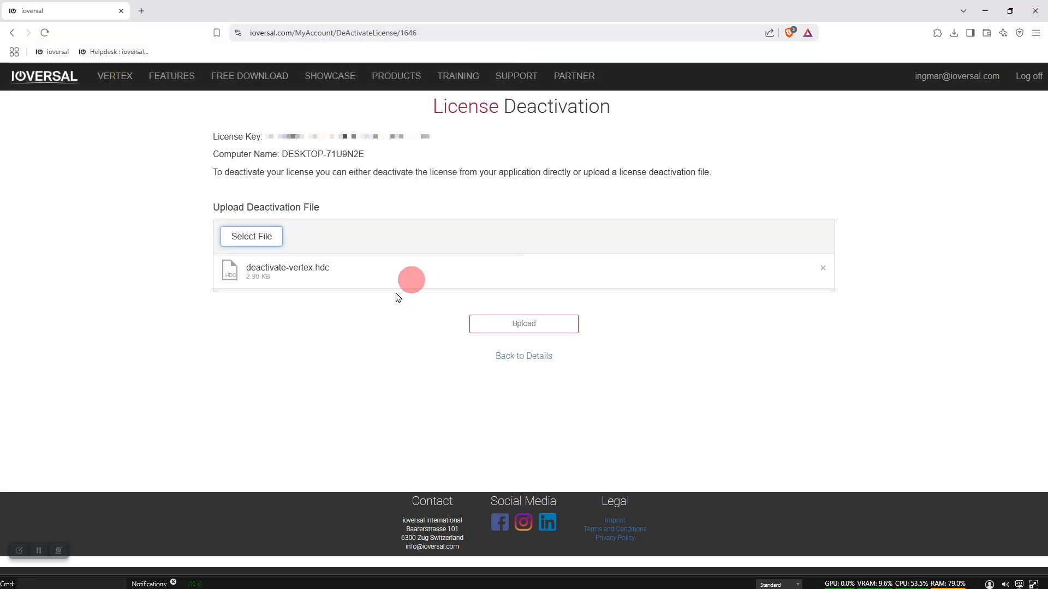
left_click(534, 326)
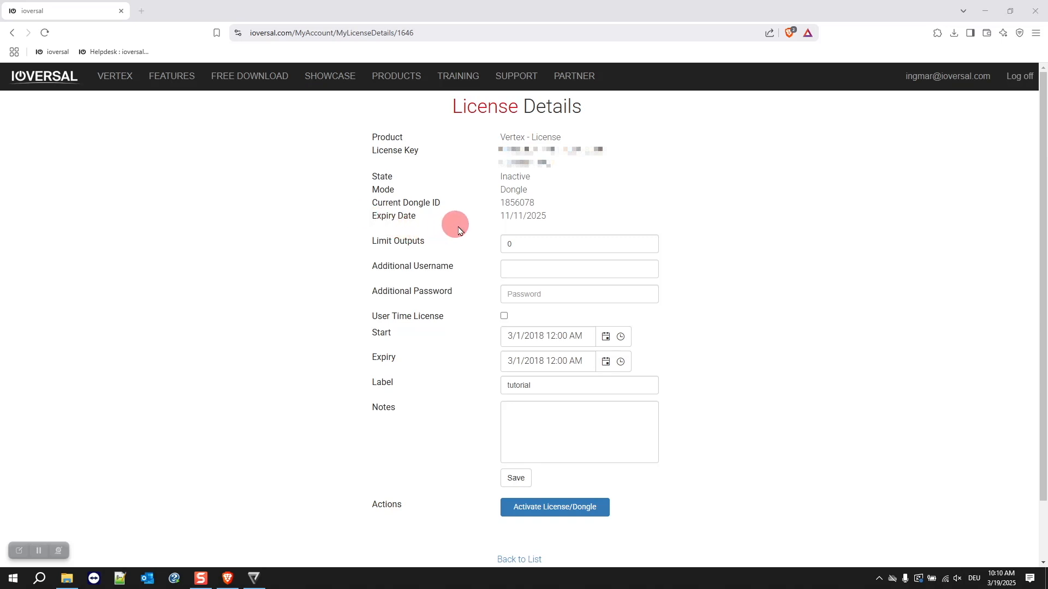
Set the output limit to 2 and the additional username to customer, leaving user time license off
left_click(517, 245)
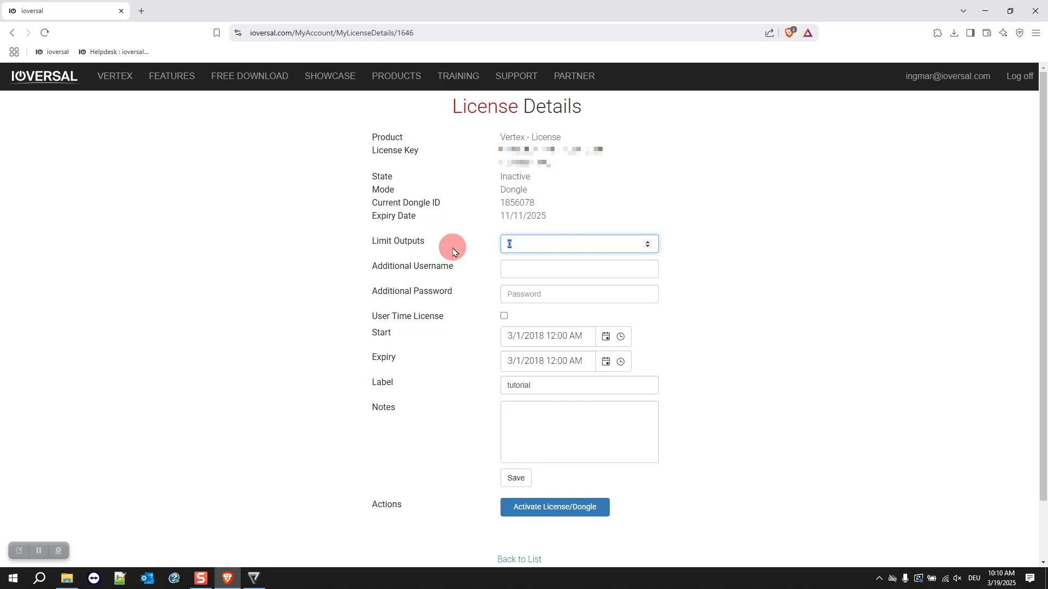
type("2")
left_click(437, 273)
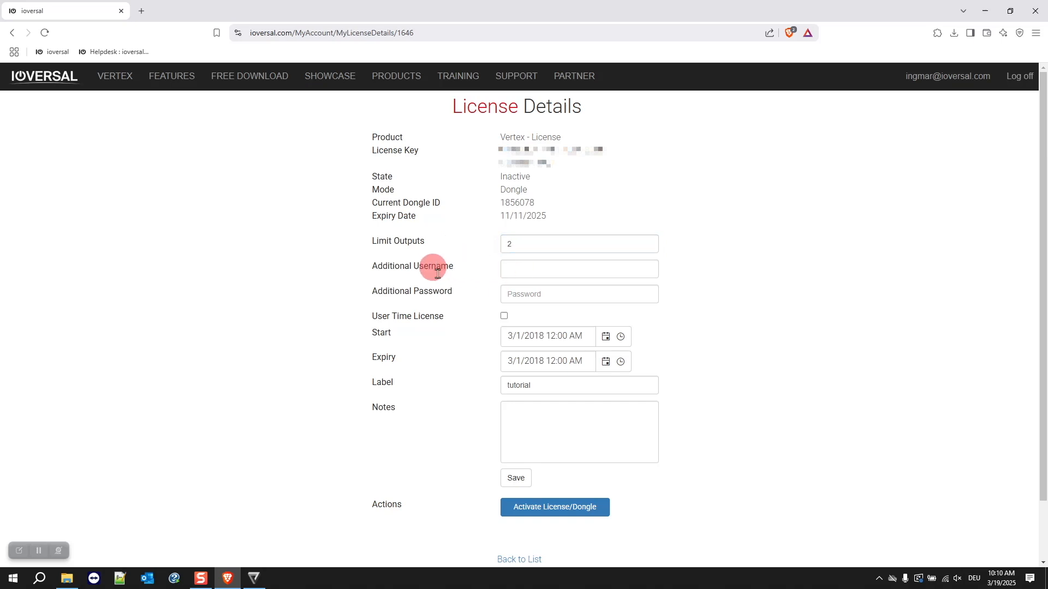
left_click(523, 270)
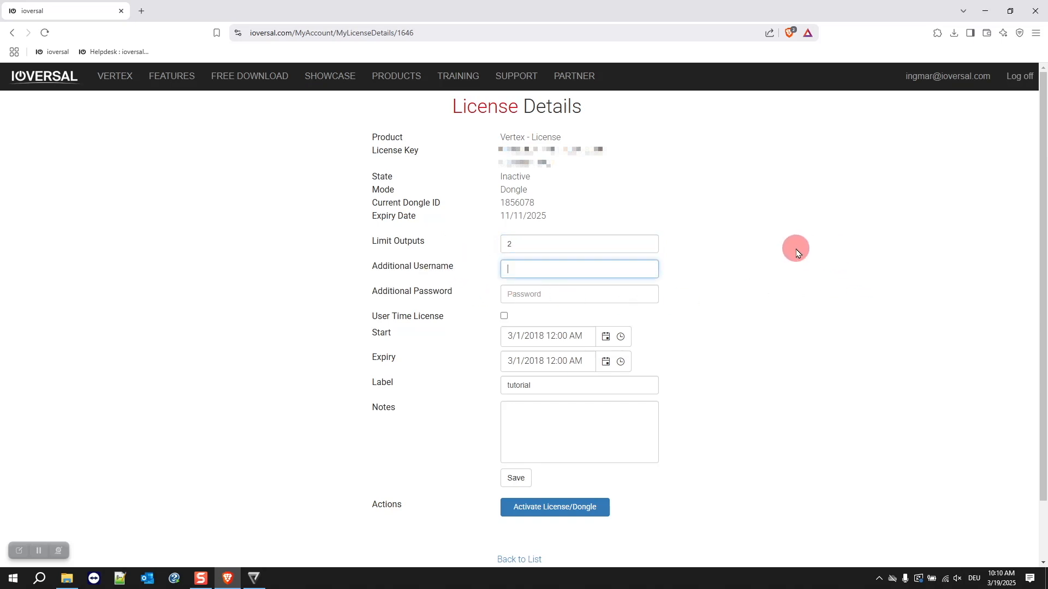
type("customer")
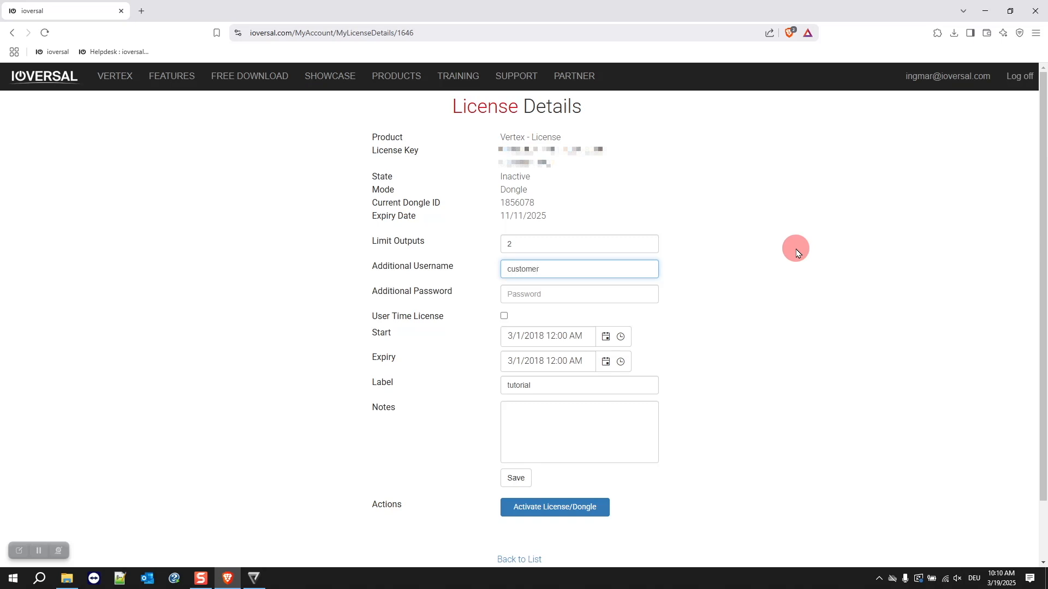
left_click(504, 316)
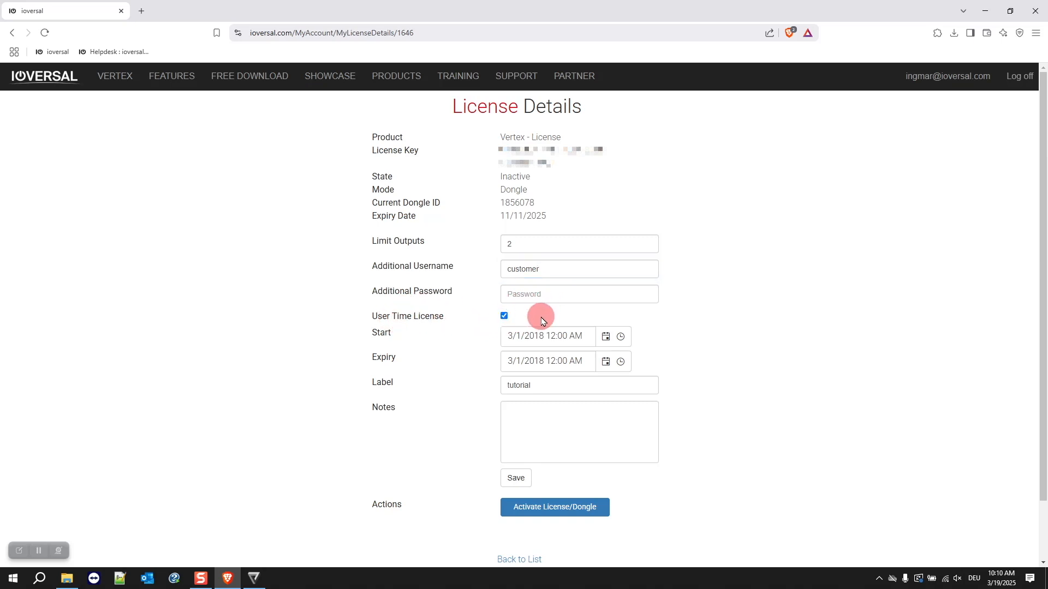
left_click(603, 338)
left_click(603, 338)
left_click(503, 316)
Change the label to rental, add notes 'super awesome video company ltd', and save
double_click(542, 383)
type("rental")
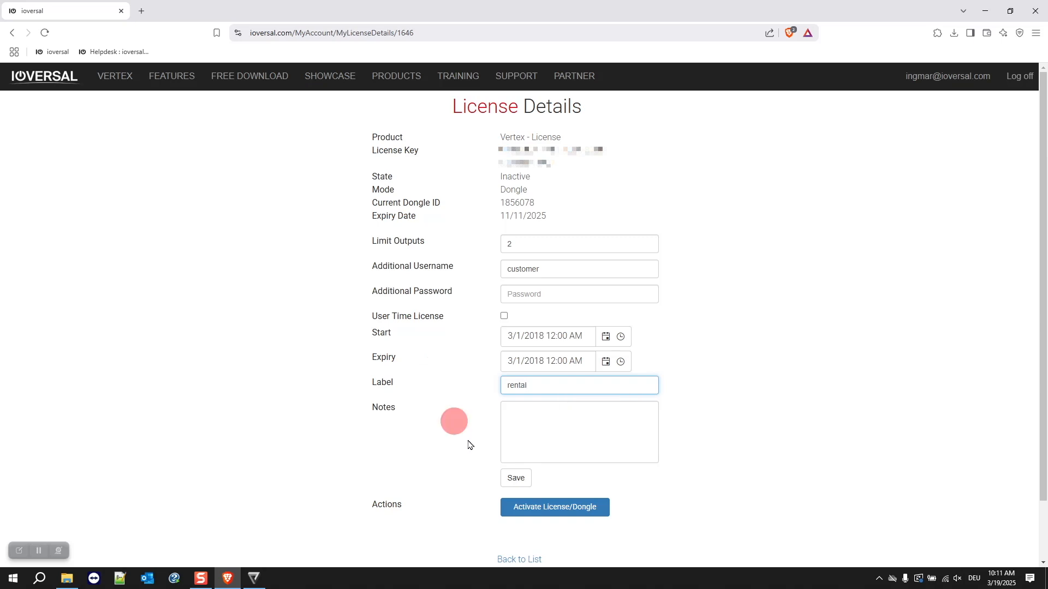
left_click(562, 430)
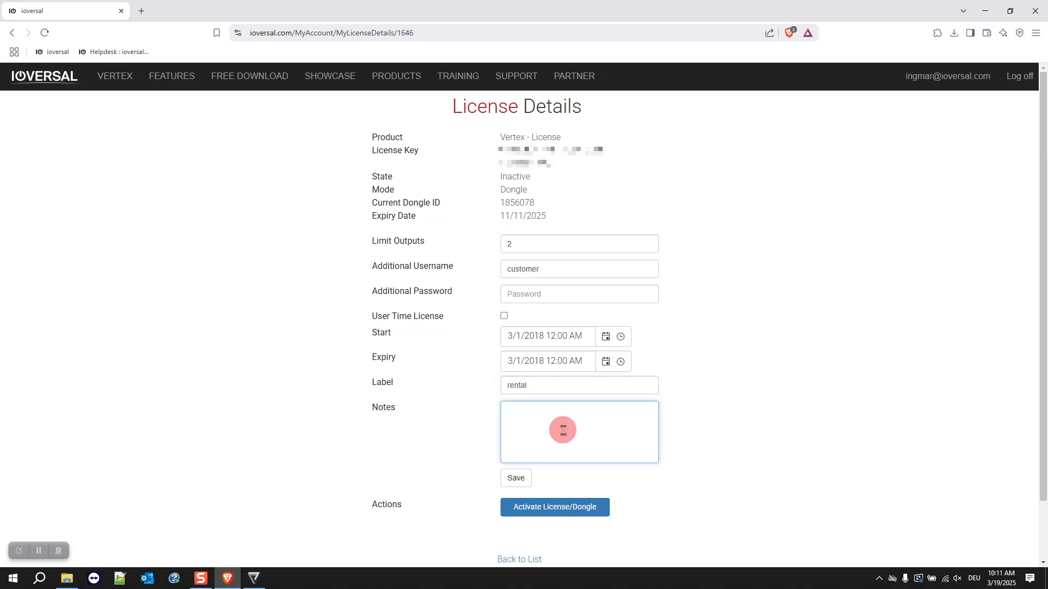
type("super awesome video company")
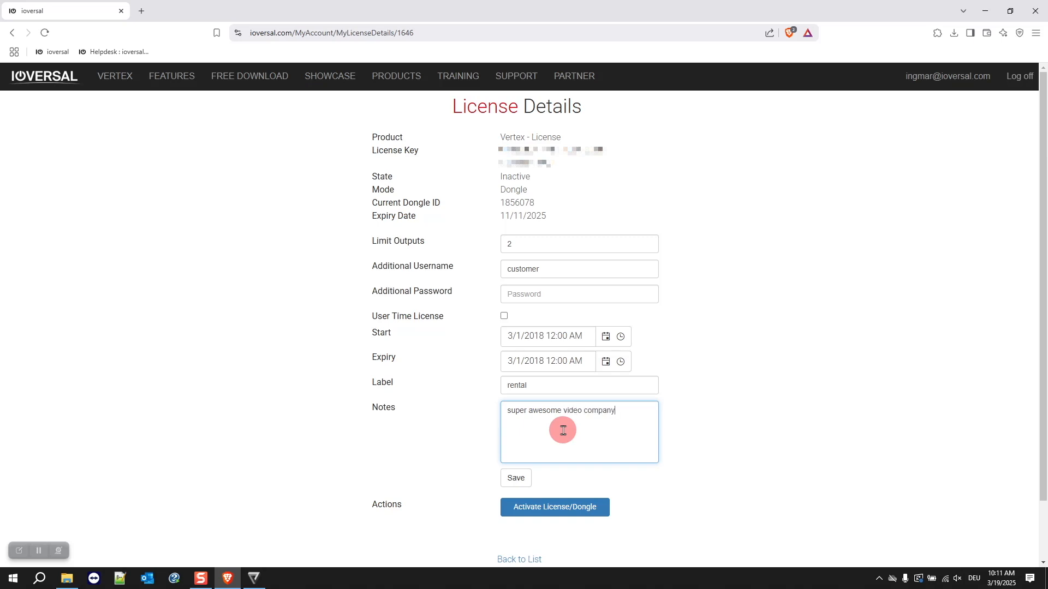
type(" ltd")
left_click(515, 478)
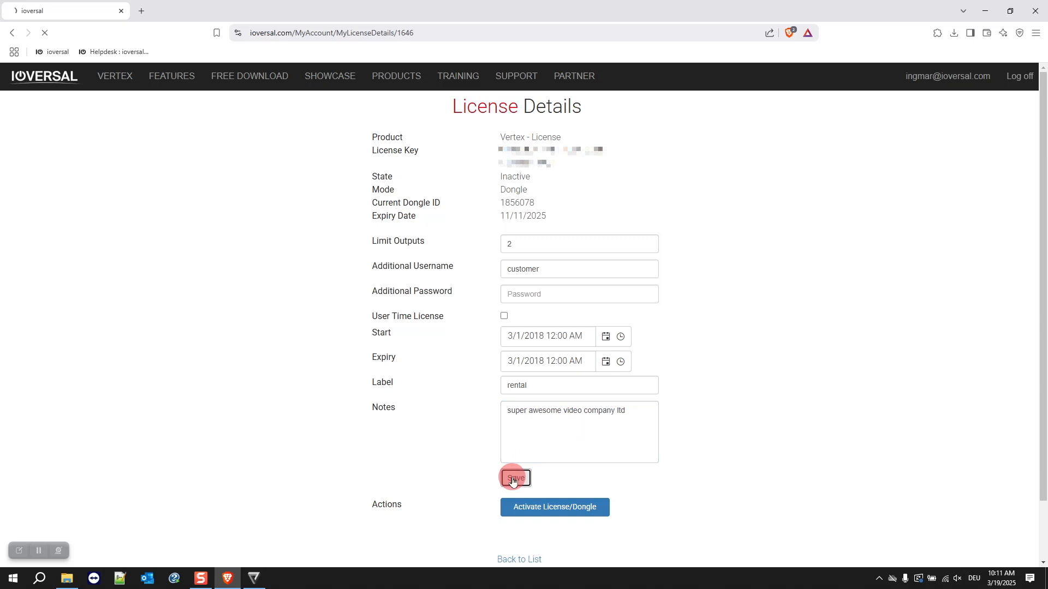
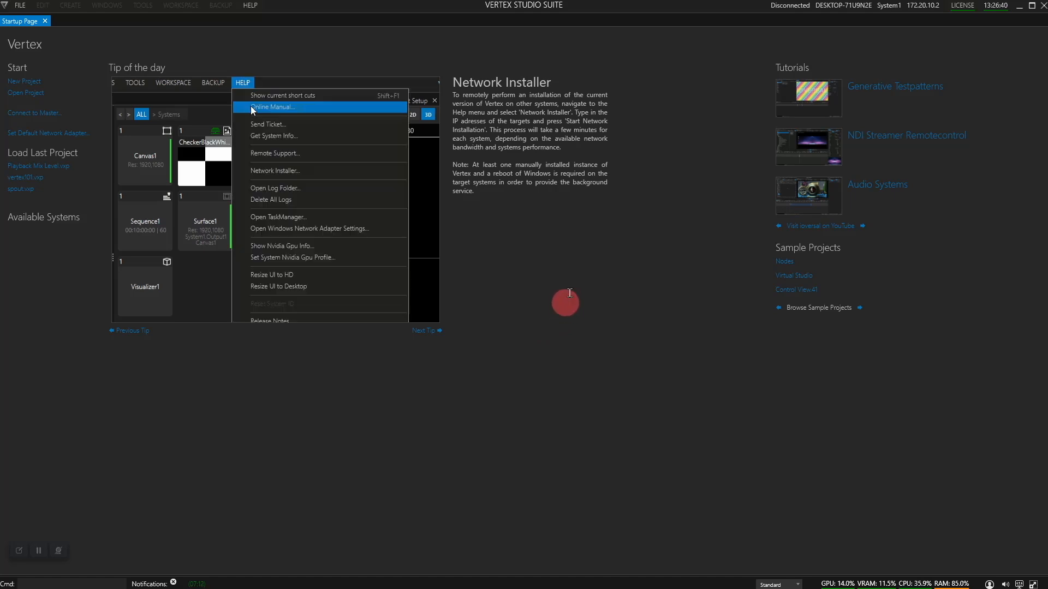
Show Dongle Info: activated for Vertex Studio Suite, expiring 03/30/2035
left_click(963, 7)
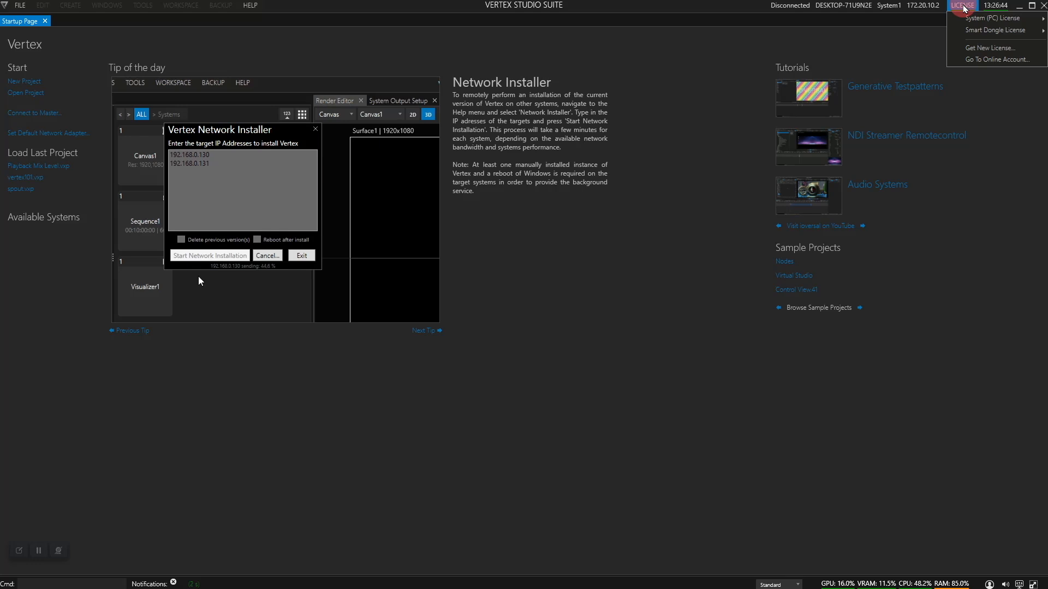
mouse_move(971, 30)
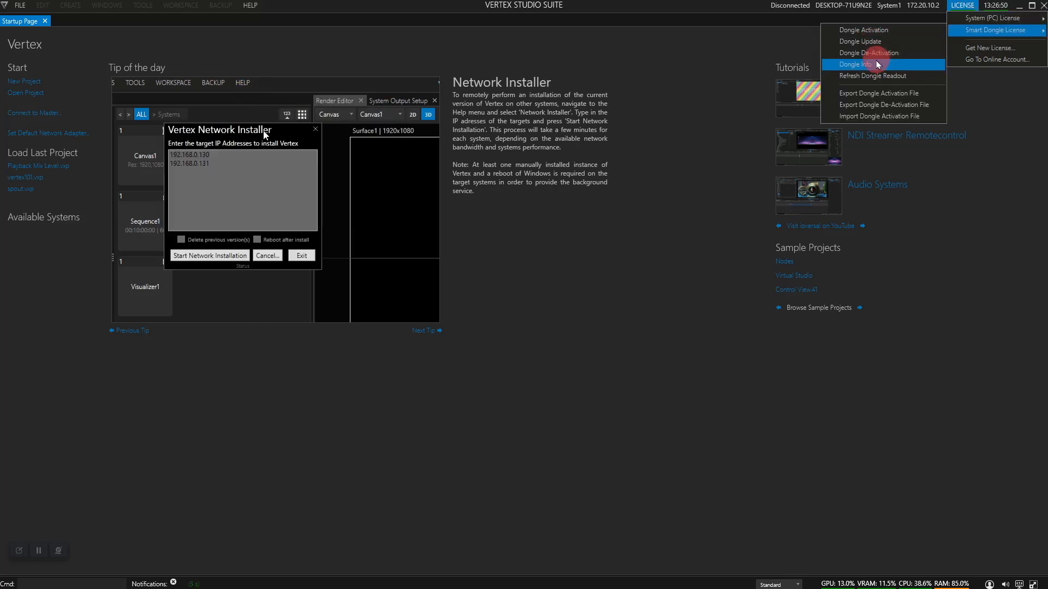
left_click(875, 65)
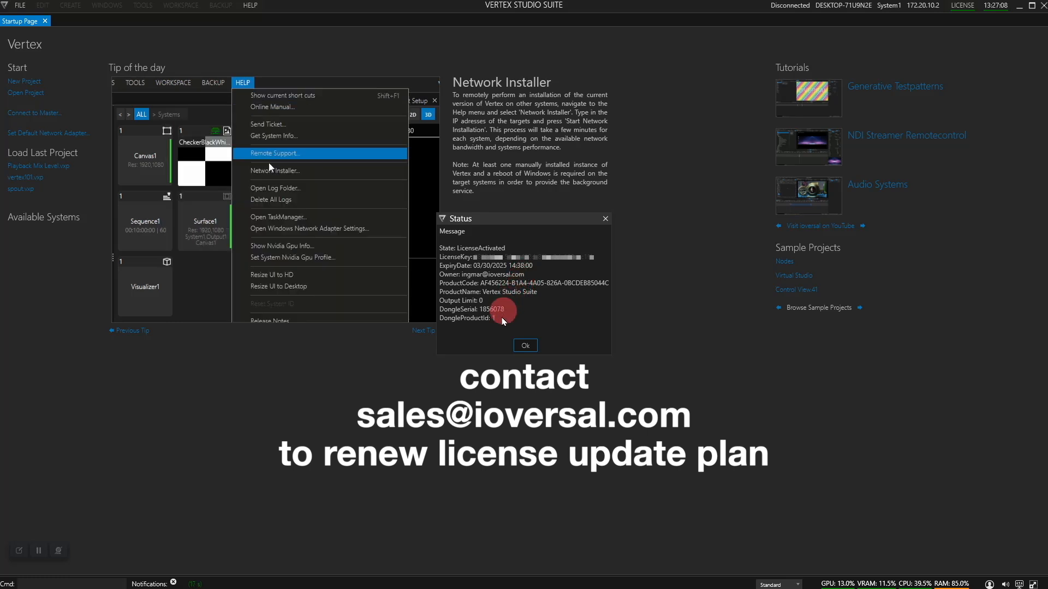
Close the status report, update the dongle online with the account user name and password, and dismiss the result
left_click(527, 347)
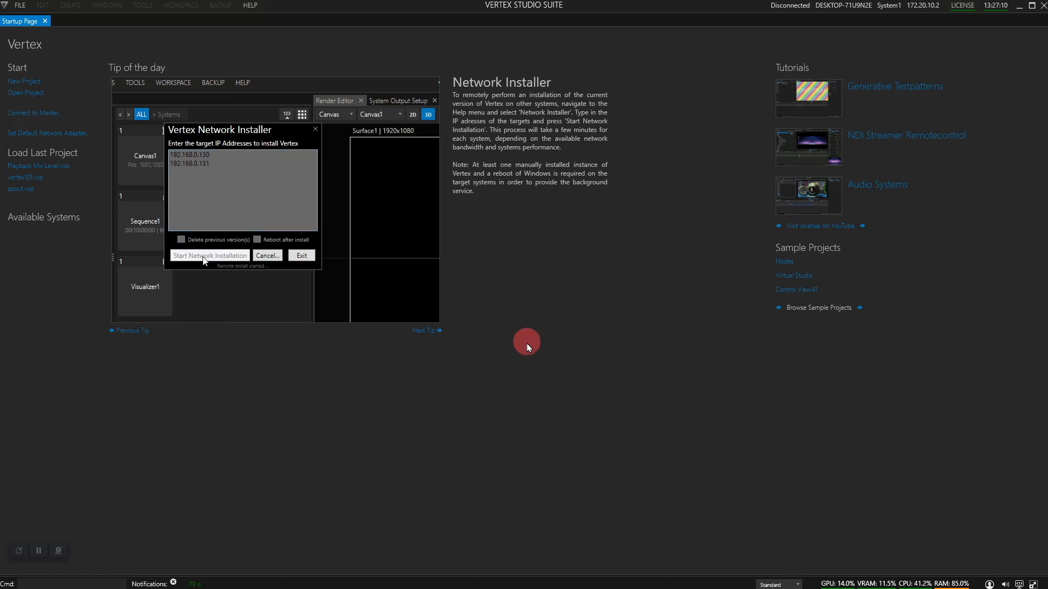
left_click(962, 7)
left_click(981, 31)
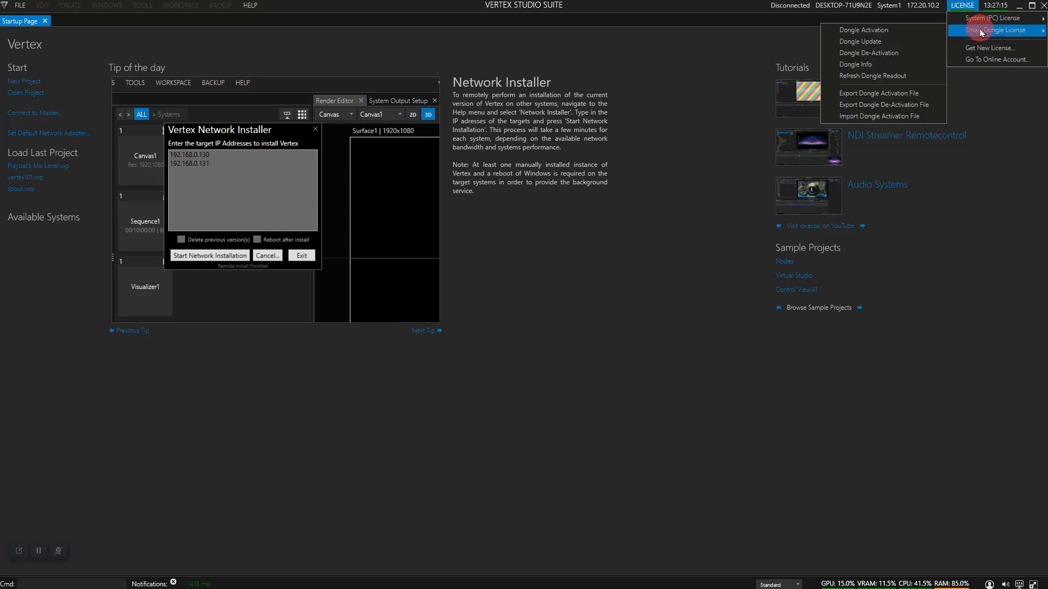
left_click(873, 43)
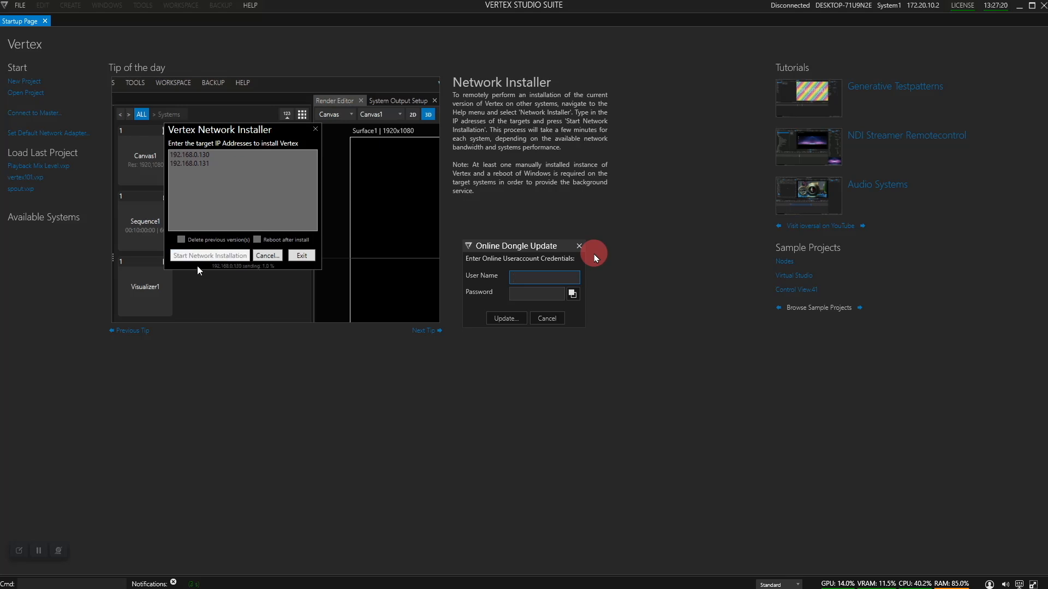
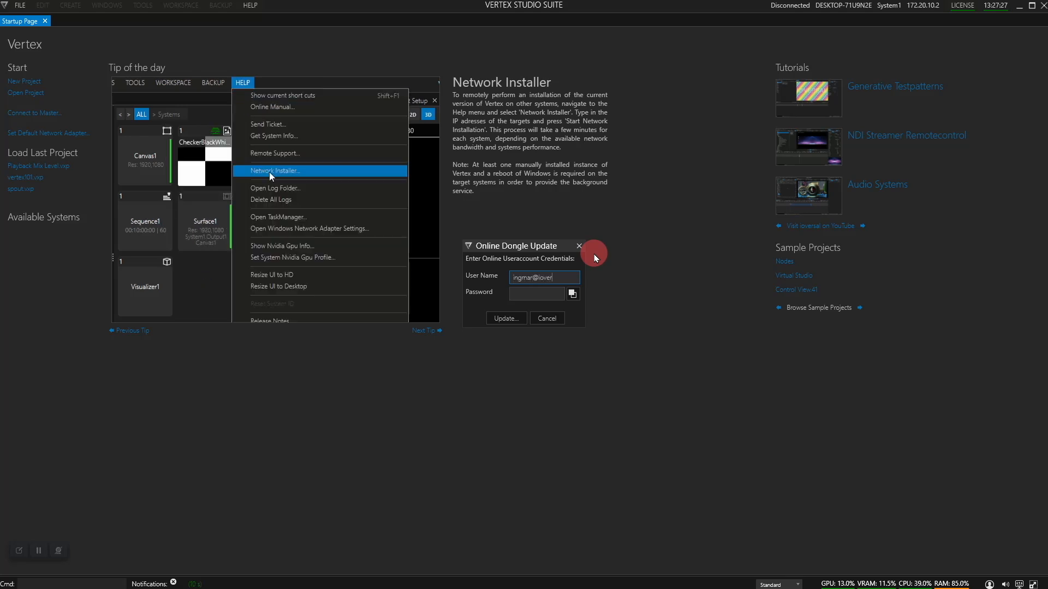
key("Tab")
type("*******")
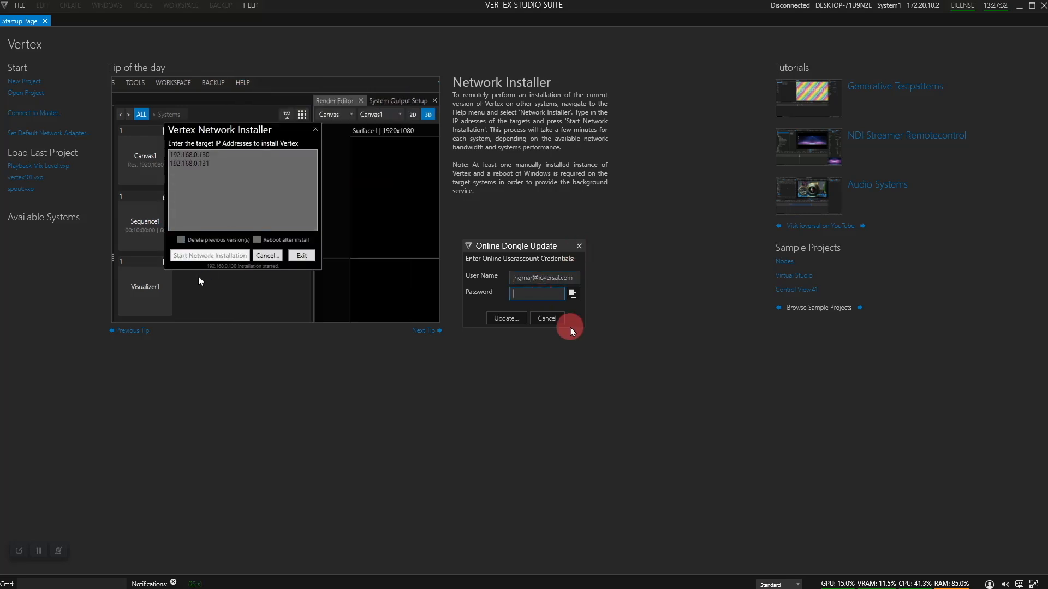
type("**")
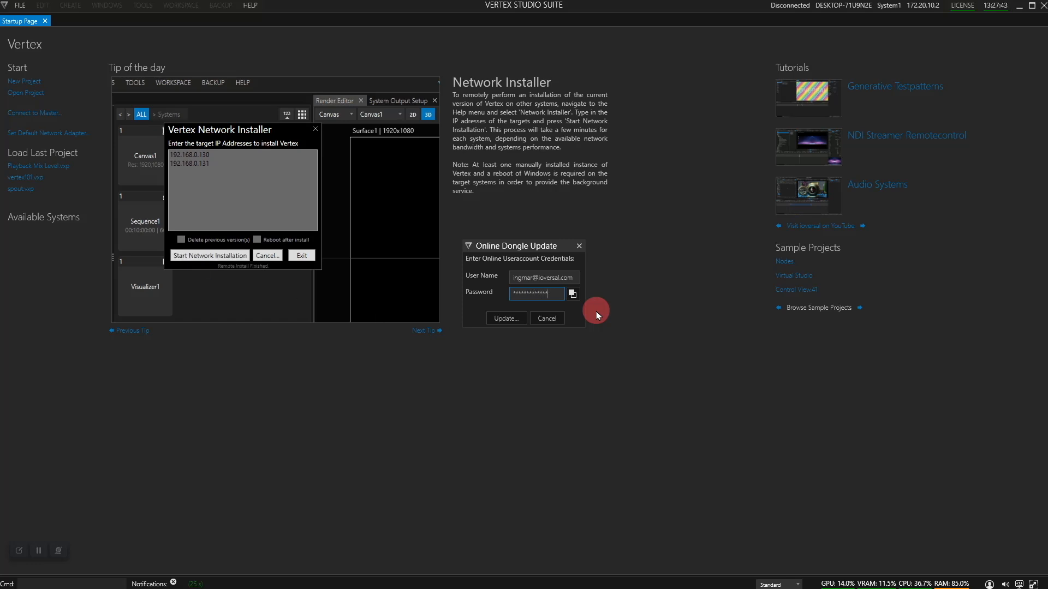
left_click(506, 318)
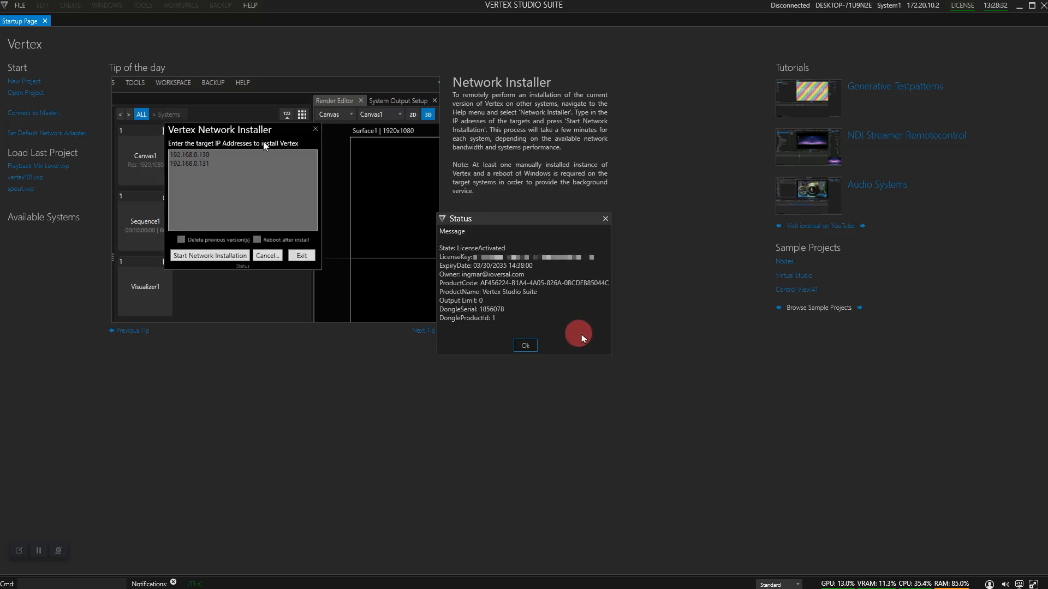
left_click(527, 346)
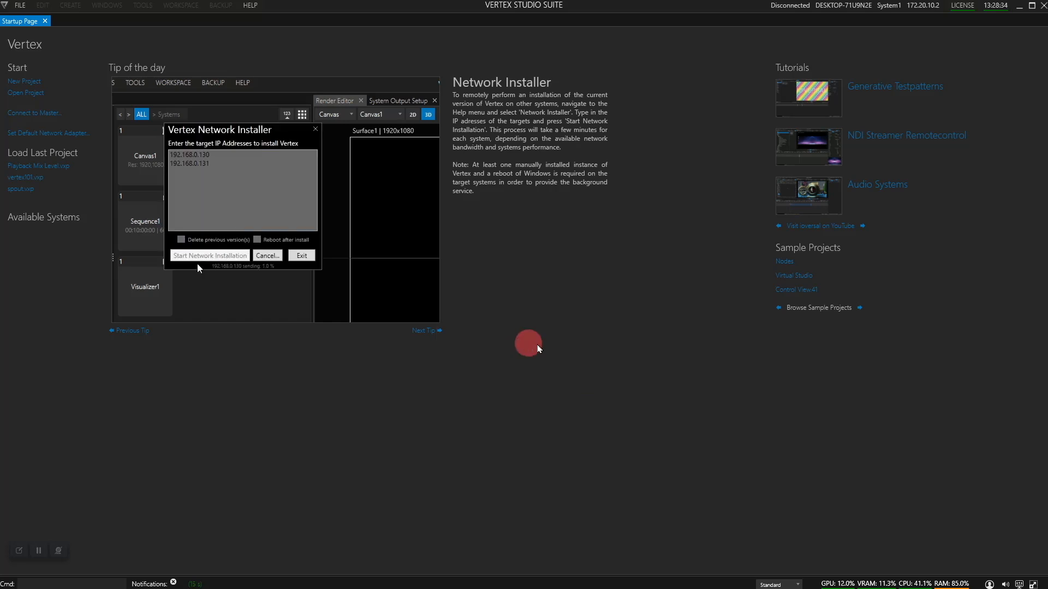
Run License Update for the System (PC) License
left_click(963, 7)
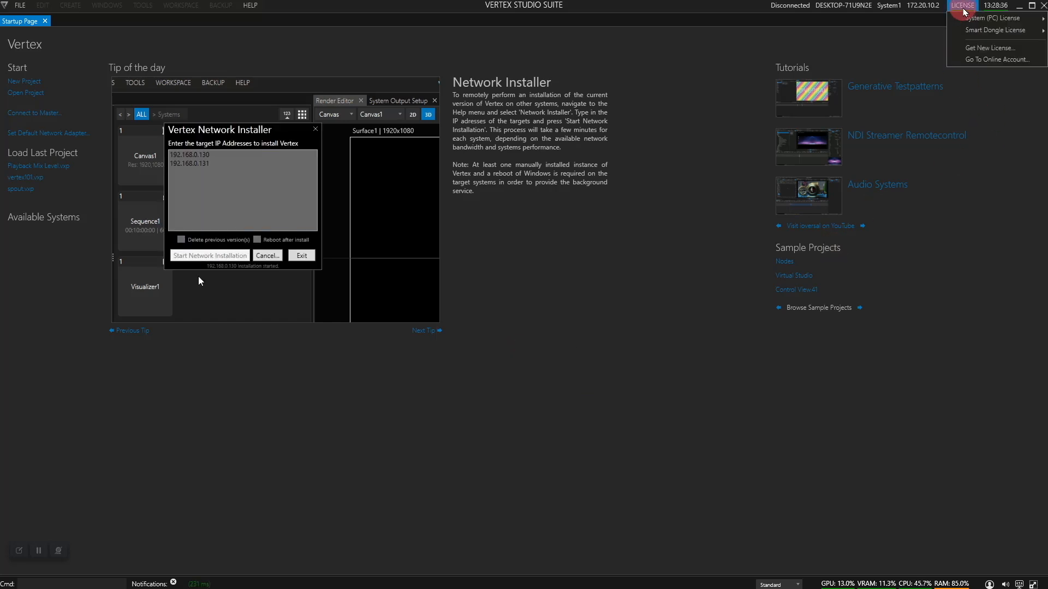
left_click(999, 20)
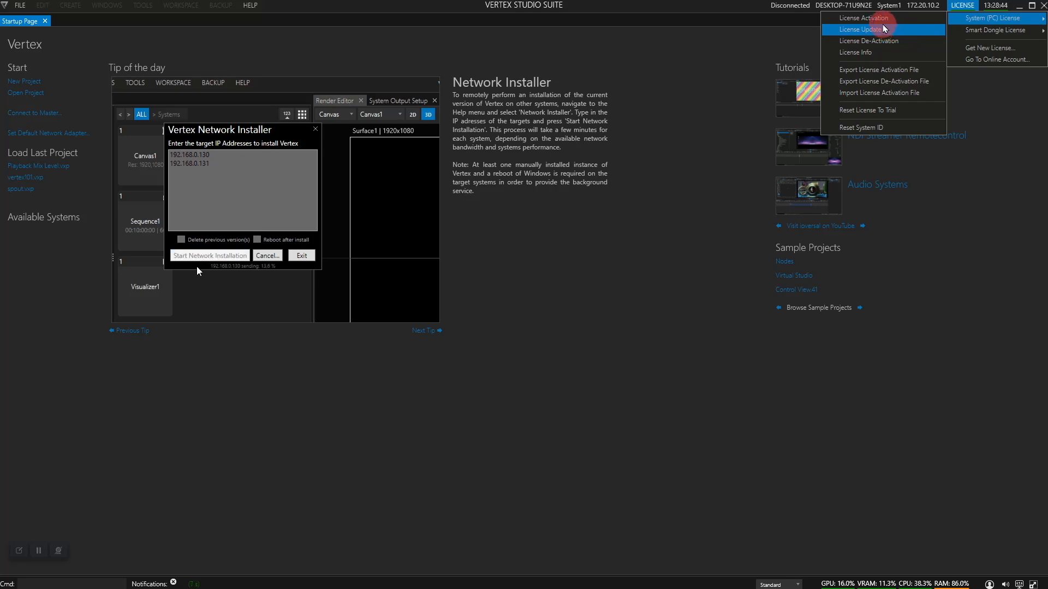
left_click(515, 393)
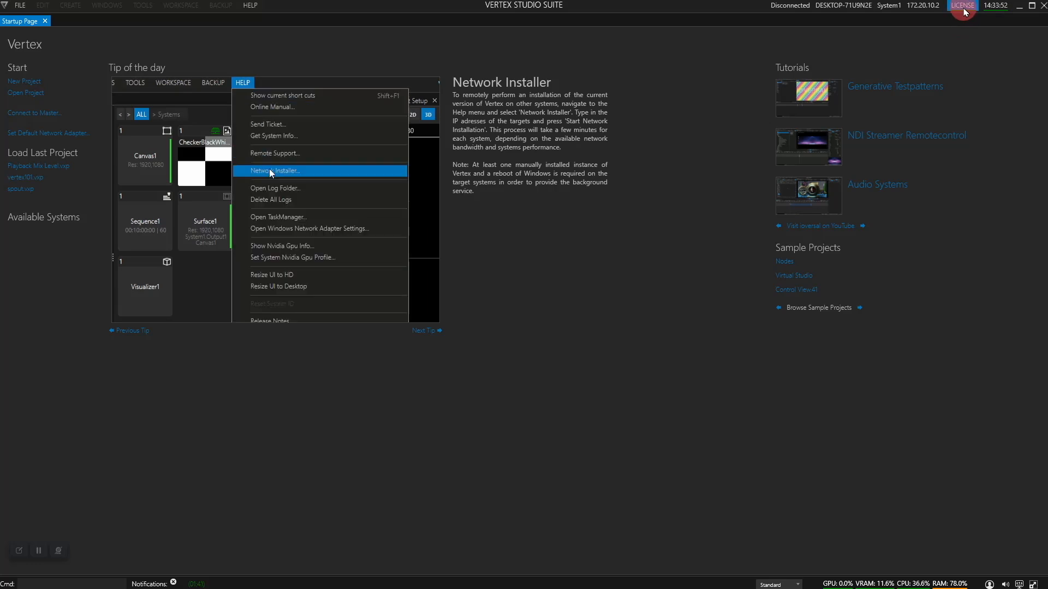
Choose Reset License To Trial under System (PC) License to get its confirmation
left_click(964, 10)
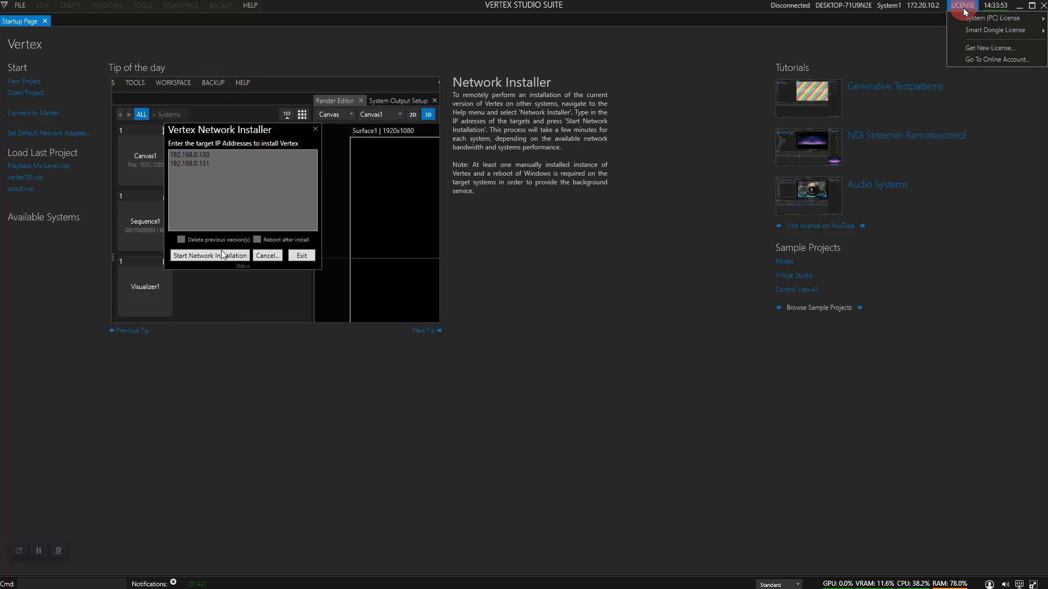
mouse_move(999, 21)
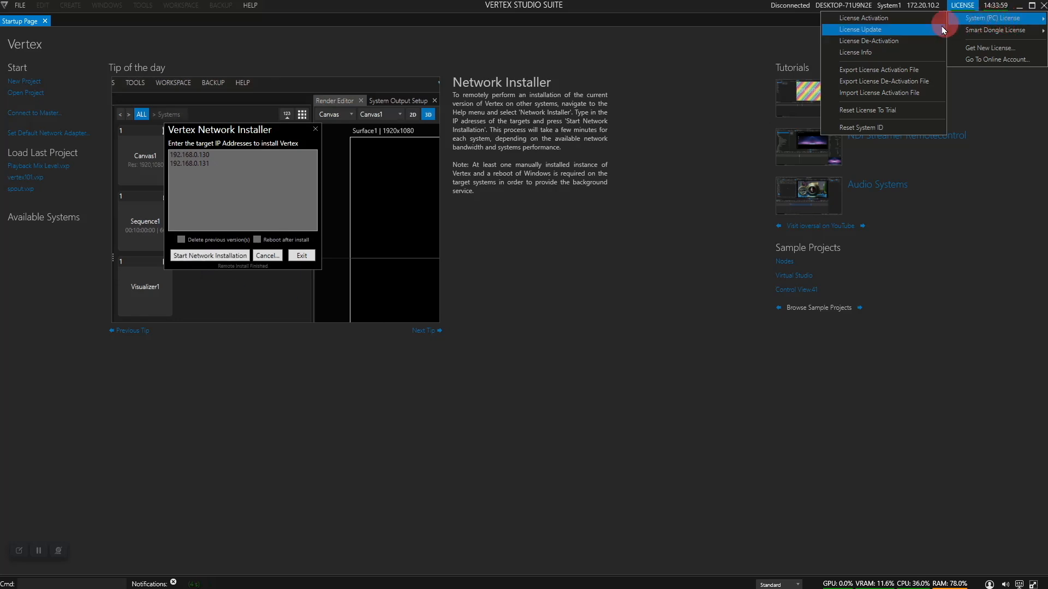
left_click(894, 111)
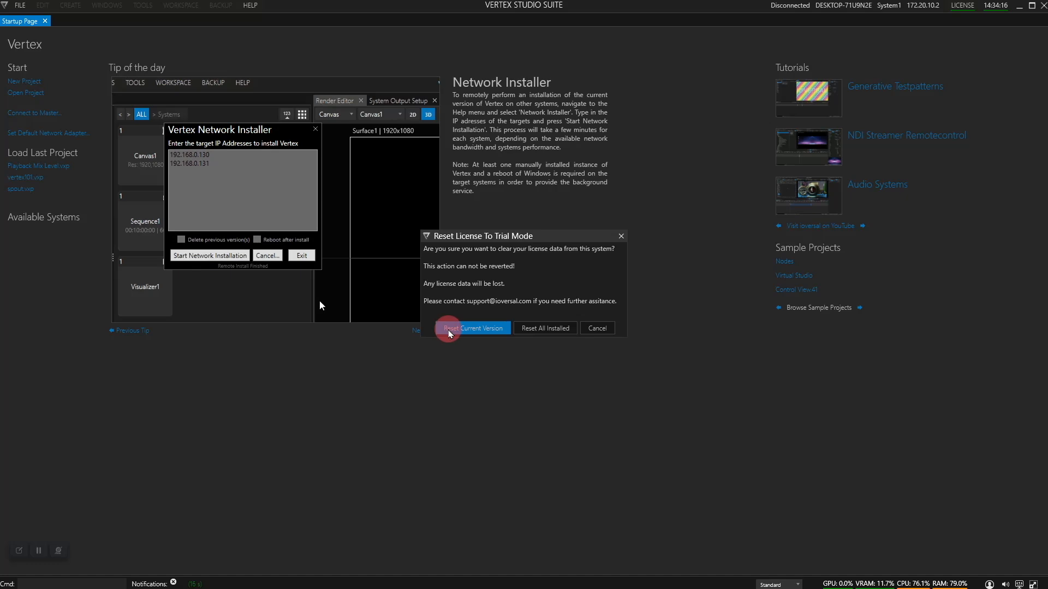
Confirm resetting only the current version's license to trial mode
left_click(450, 334)
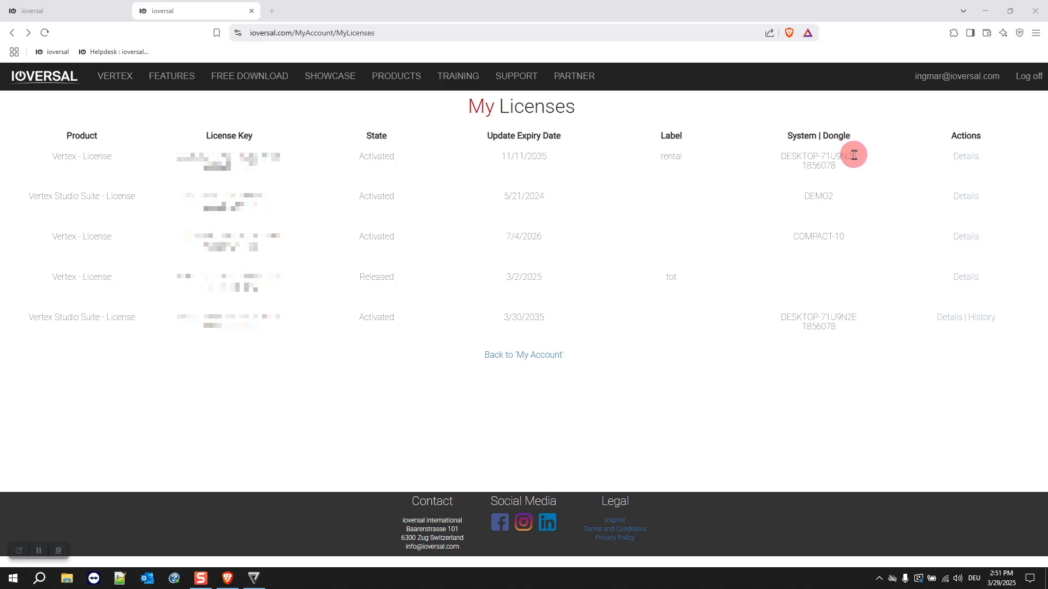
Open the rental license's details on ioversal.com, scroll to its Actions, then return to Vertex
left_click(966, 162)
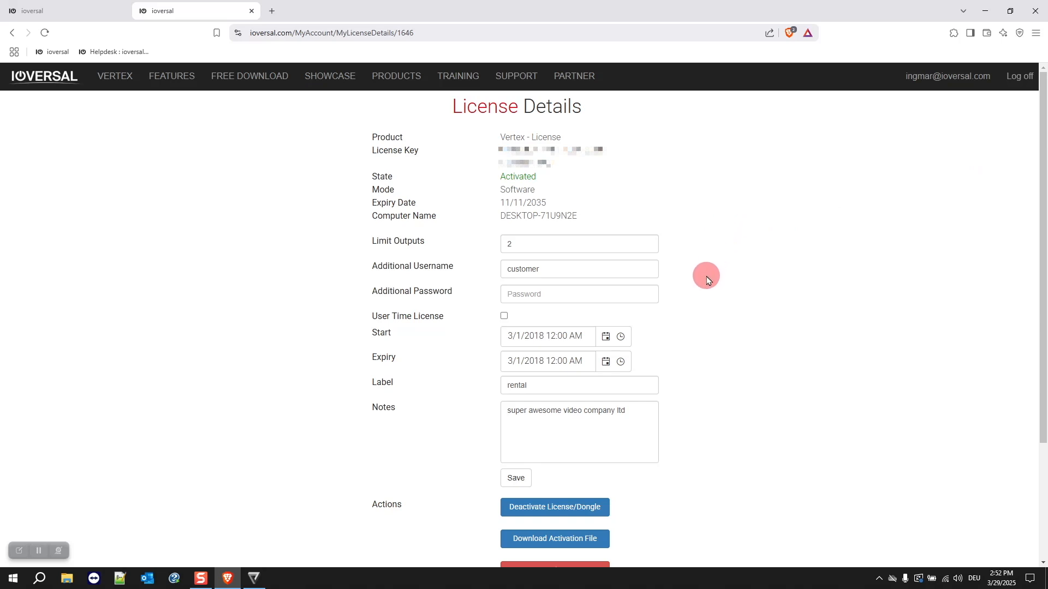
scroll(704, 270, "down", 1)
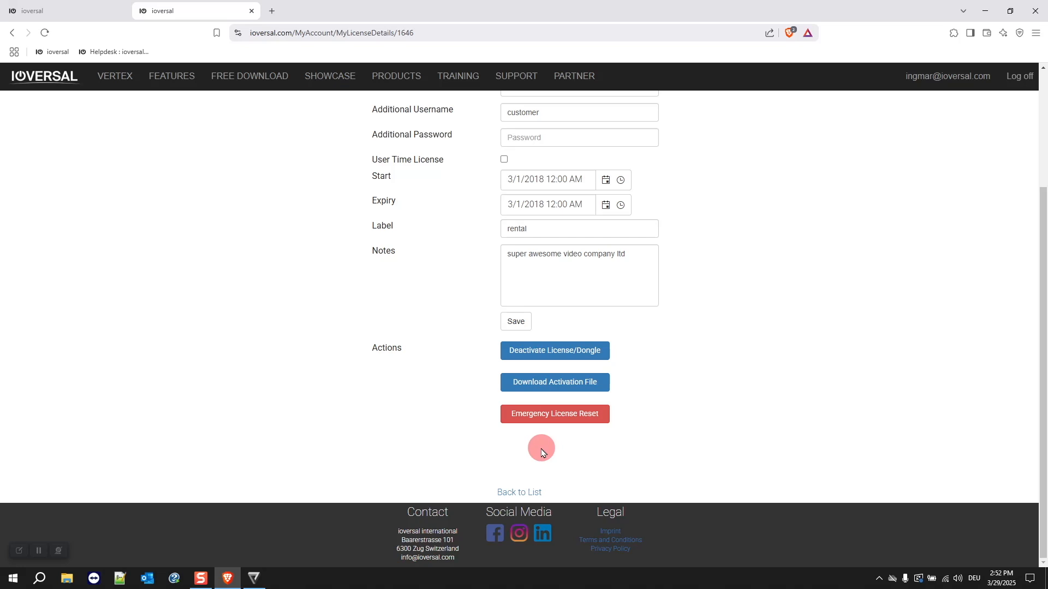
left_click(38, 554)
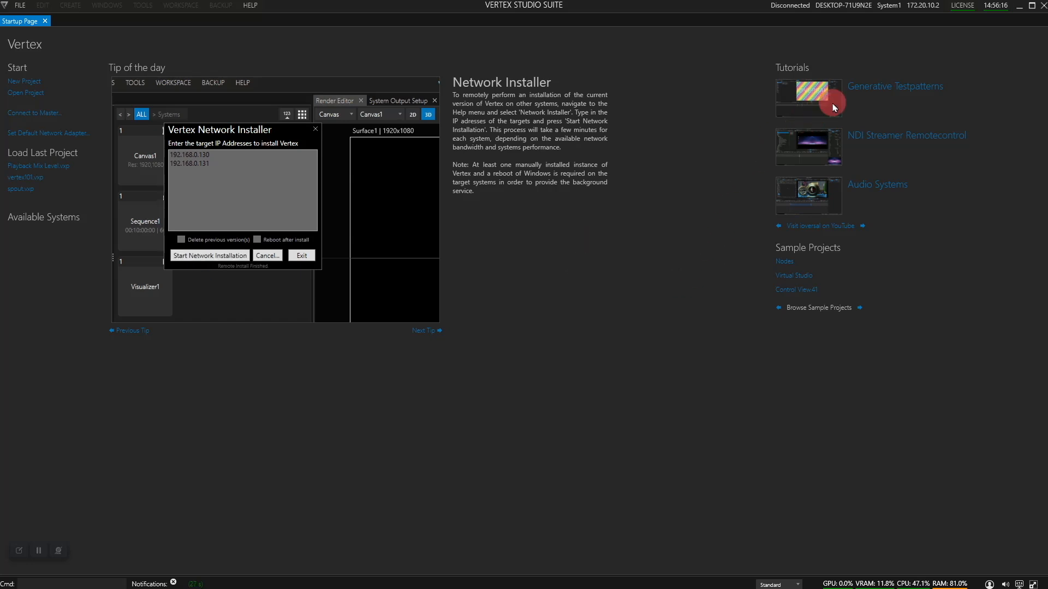
Choose Reset System ID under System (PC) License to get its confirmation
left_click(963, 6)
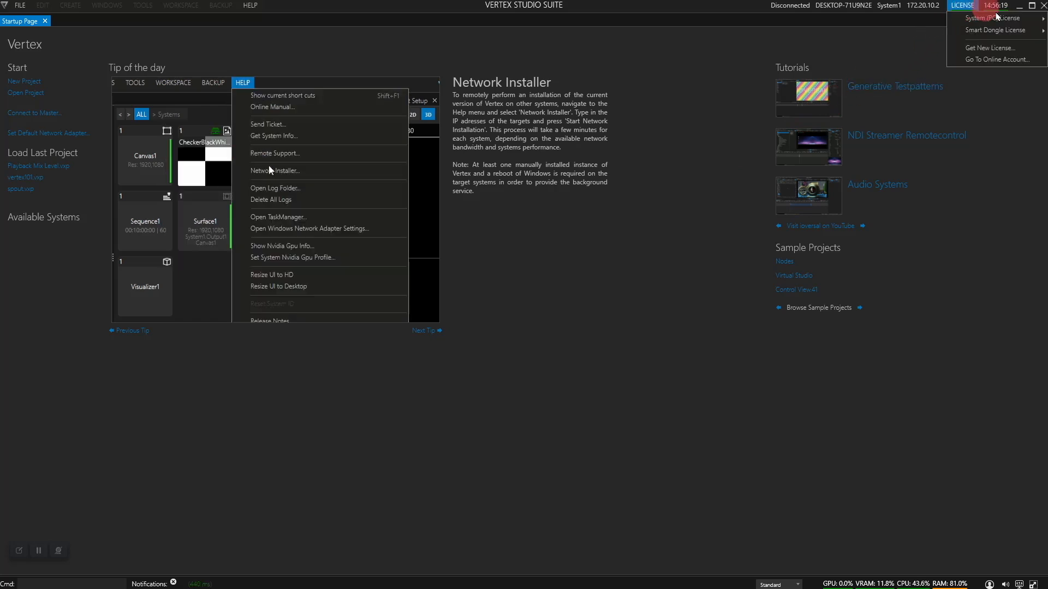
mouse_move(1020, 22)
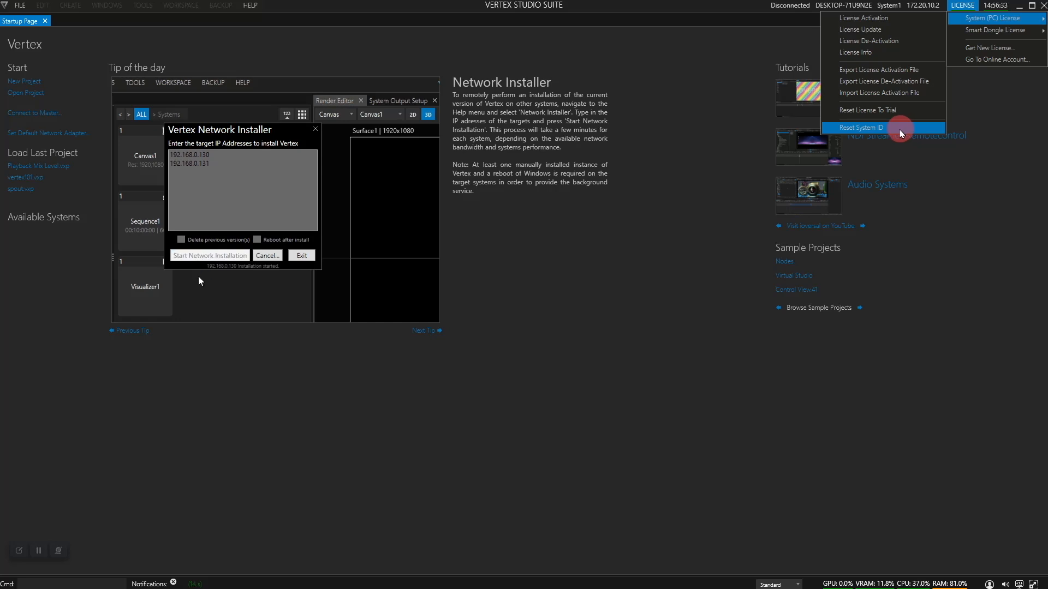
left_click(900, 130)
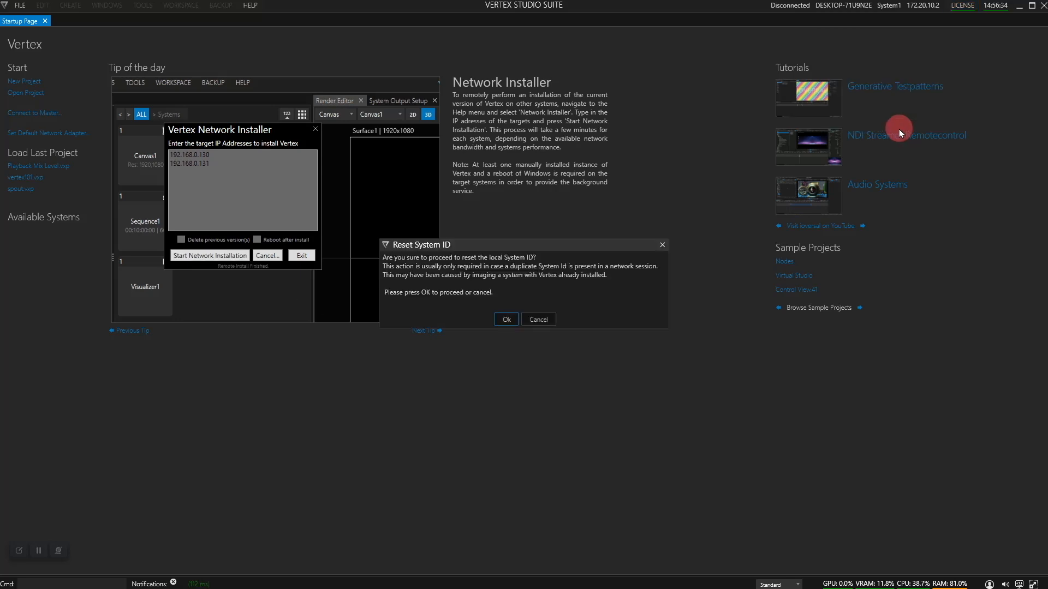